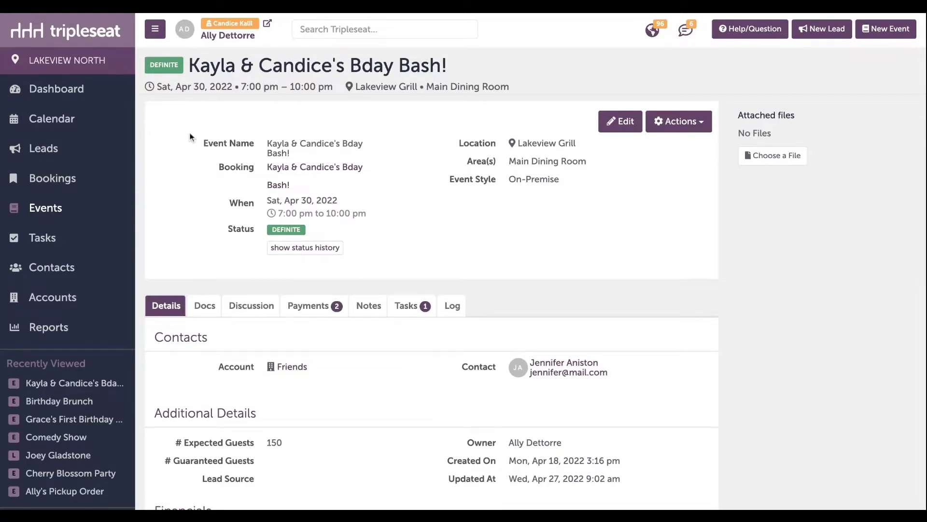
Step: From the event's empty Docs tab, create a new Contract & Event Order document
{"action": "scroll", "coordinate": [196, 273], "scroll_direction": "down", "scroll_amount": 1}
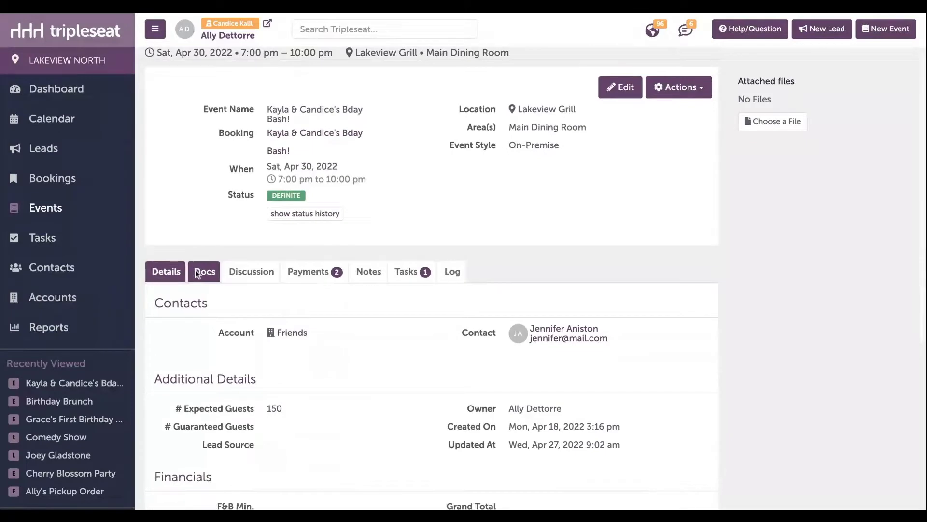
{"action": "left_click", "coordinate": [202, 273]}
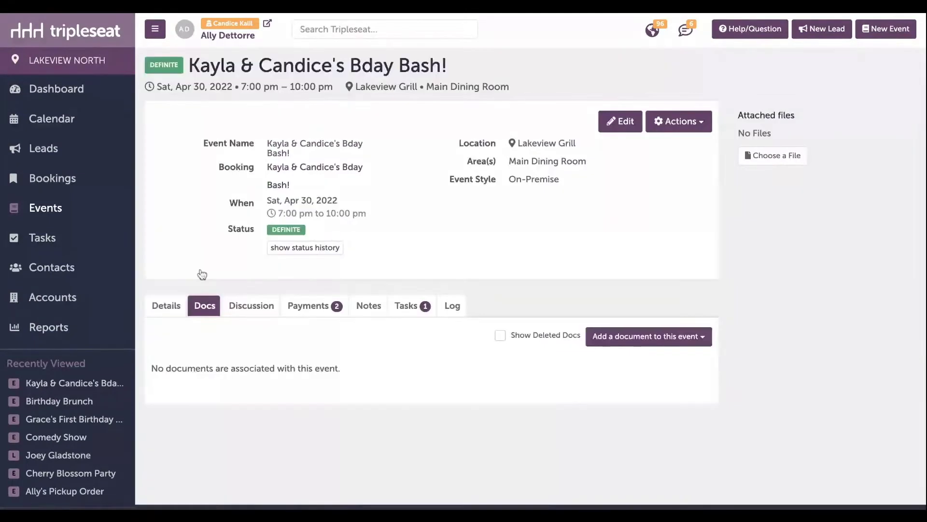
{"action": "left_click_drag", "start_coordinate": [150, 367], "coordinate": [278, 368]}
{"action": "triple_click", "coordinate": [151, 367]}
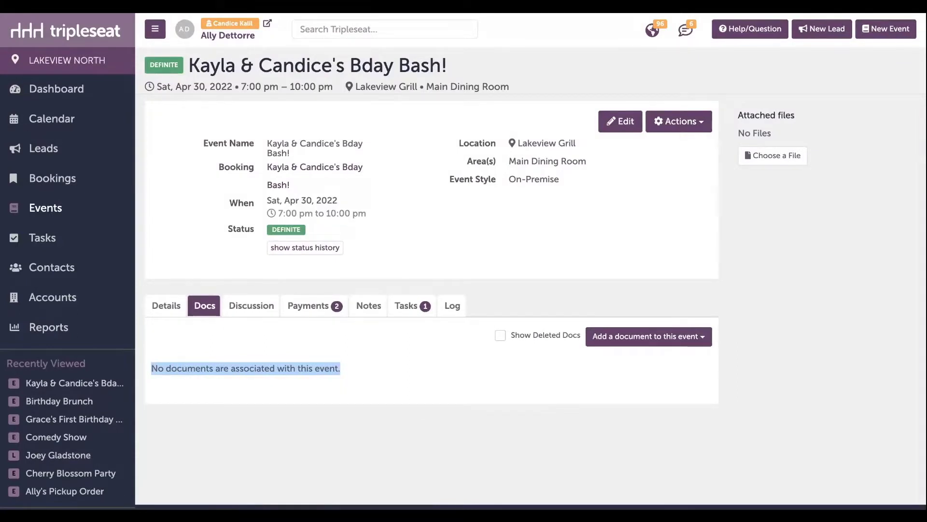
{"action": "left_click", "coordinate": [644, 341]}
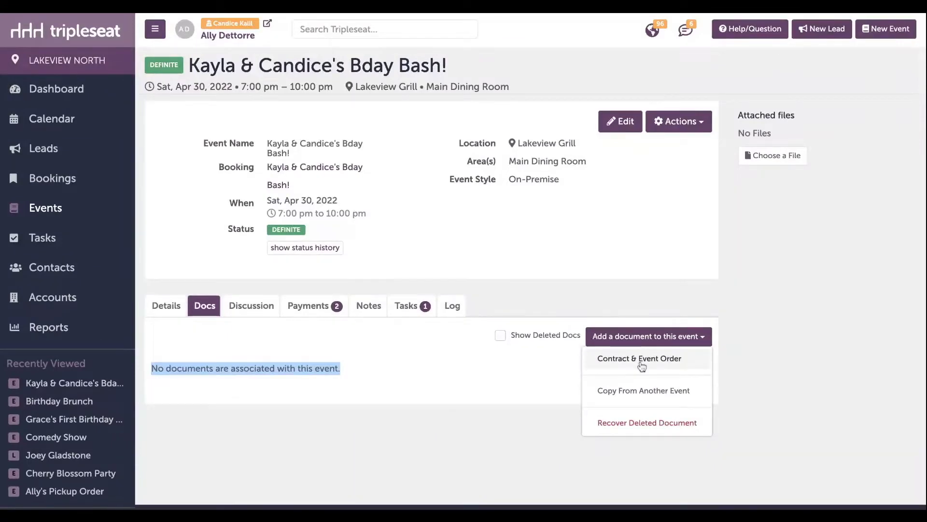
{"action": "left_click", "coordinate": [640, 358]}
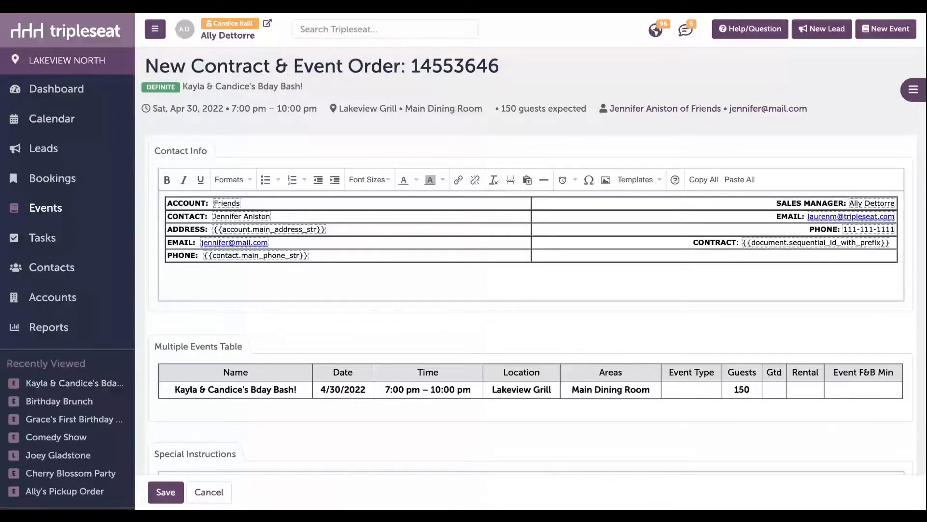
Step: Type 'Special instructions :)' into the Special Instructions editor
{"action": "scroll", "coordinate": [535, 350], "scroll_direction": "down", "scroll_amount": 5}
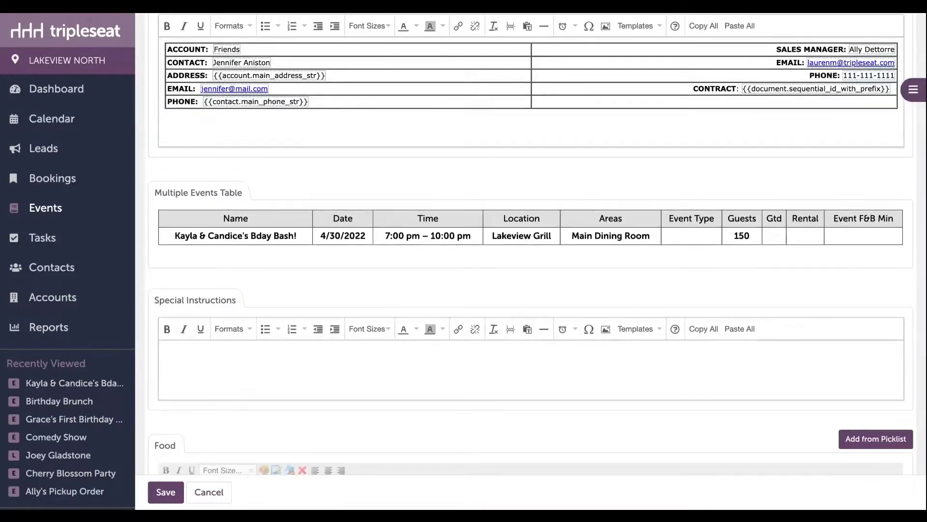
{"action": "left_click", "coordinate": [522, 369]}
{"action": "type", "text": "Special instructions :)"}
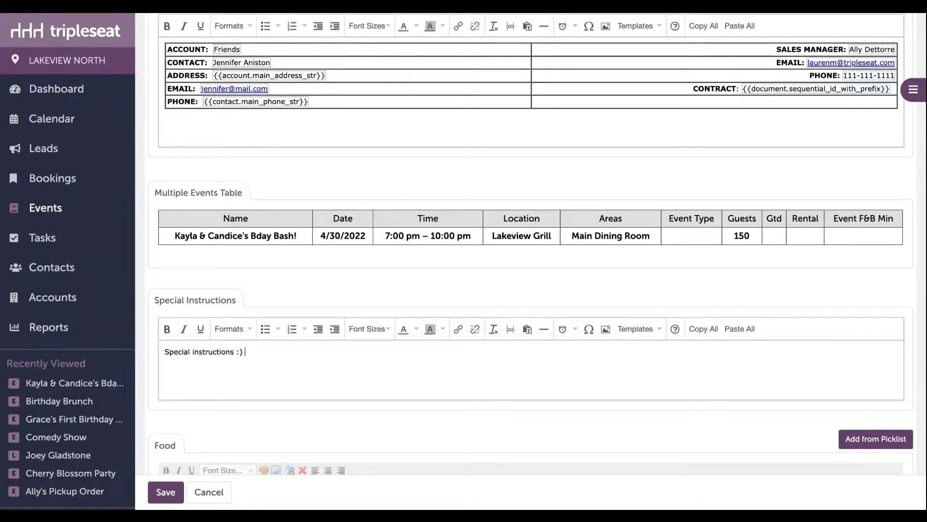
Step: Make the special instructions line bold with a yellow background
{"action": "triple_click", "coordinate": [248, 359]}
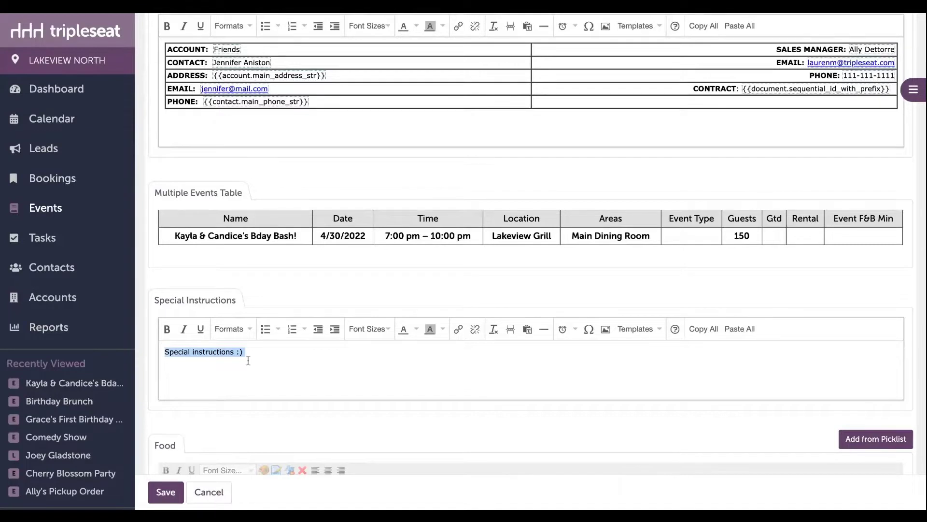
{"action": "left_click", "coordinate": [167, 330]}
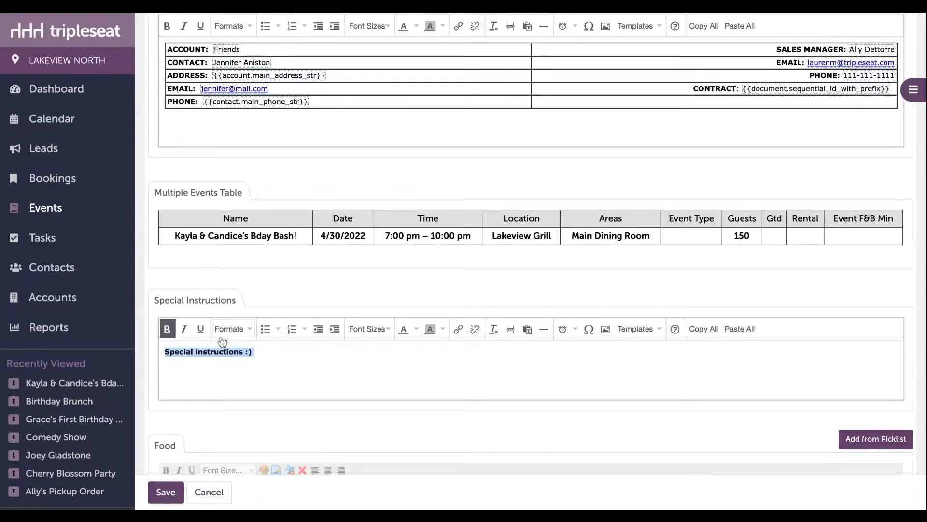
{"action": "left_click", "coordinate": [443, 332]}
{"action": "left_click", "coordinate": [418, 405]}
{"action": "left_click", "coordinate": [407, 385]}
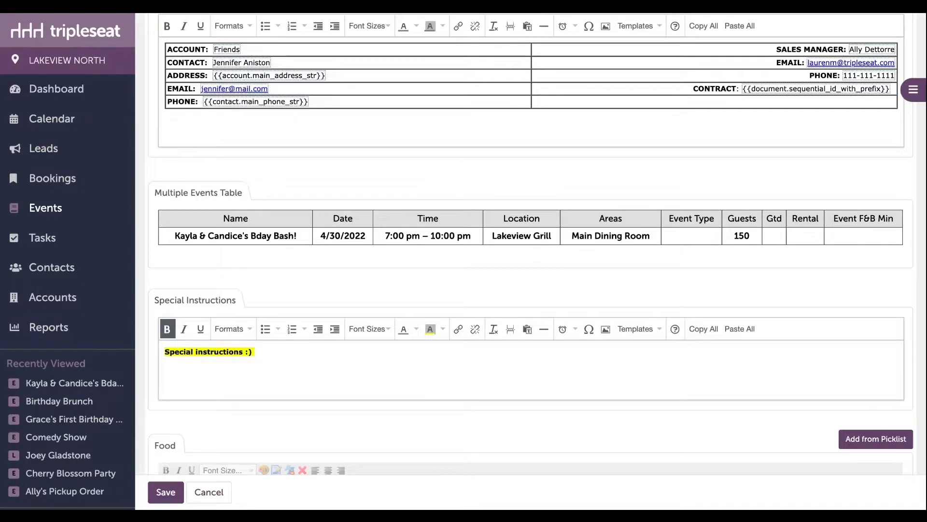
Step: Expand the $80 Dinner Menu and check Dinner Menu plus the First Course salads
{"action": "scroll", "coordinate": [532, 241], "scroll_direction": "down", "scroll_amount": 5}
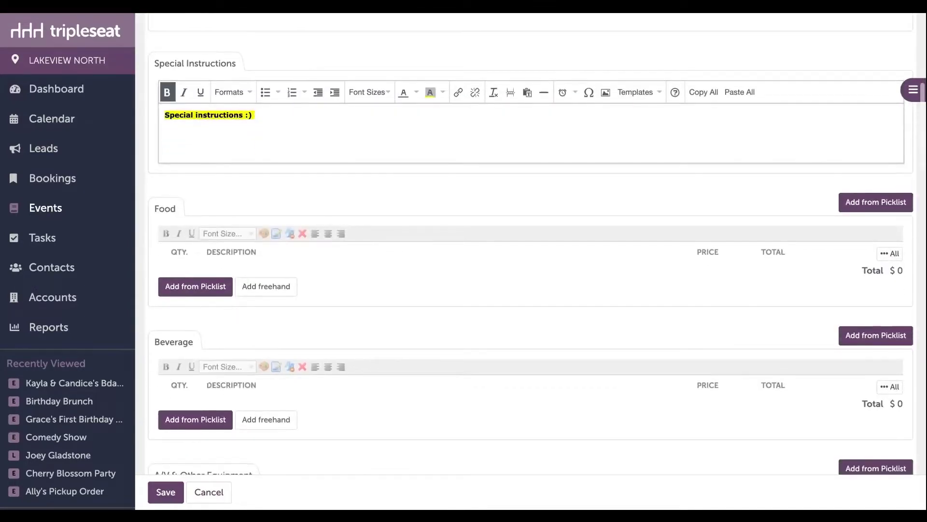
{"action": "scroll", "coordinate": [532, 251], "scroll_direction": "down", "scroll_amount": 3}
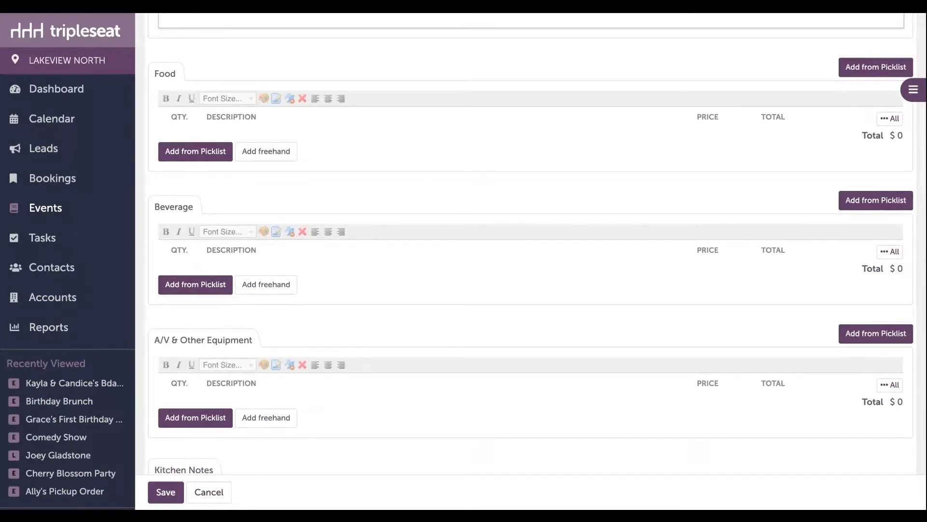
{"action": "scroll", "coordinate": [531, 244], "scroll_direction": "down", "scroll_amount": 1}
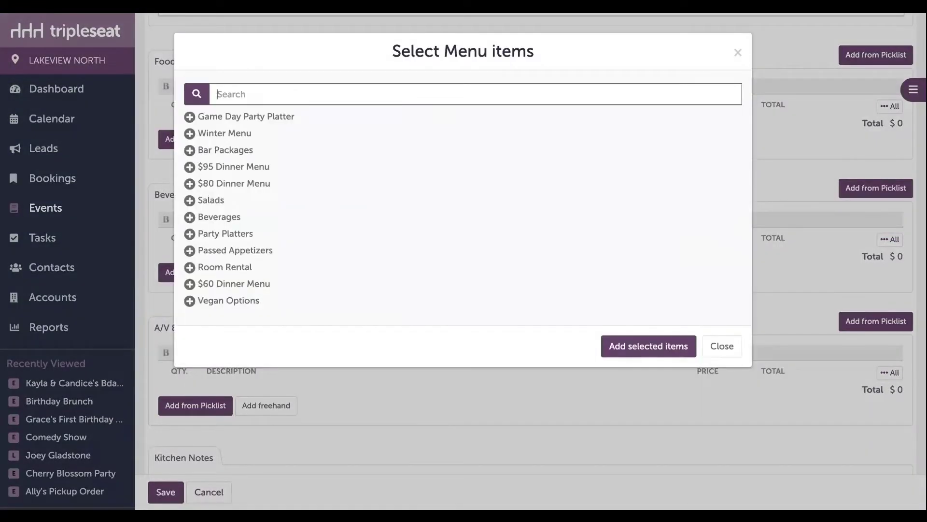
{"action": "left_click", "coordinate": [256, 186]}
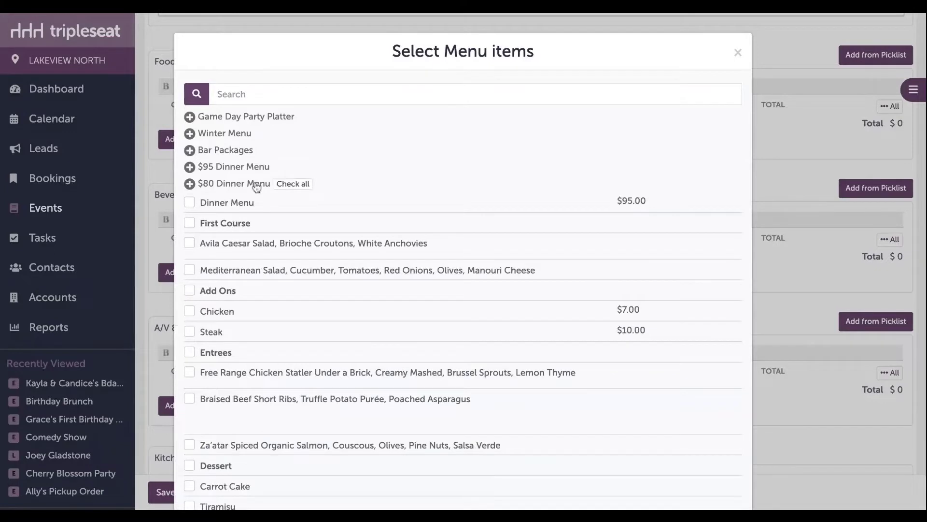
{"action": "left_click", "coordinate": [243, 204]}
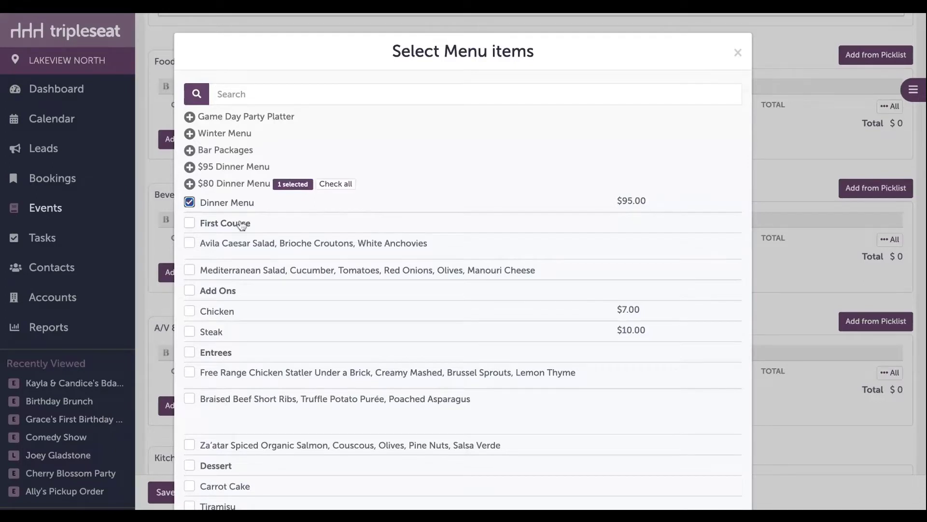
{"action": "left_click", "coordinate": [242, 224]}
Step: Check Add Ons with Chicken, Entrees and Free Range Chicken, then add the items to Food
{"action": "left_click", "coordinate": [219, 312]}
{"action": "scroll", "coordinate": [219, 312], "scroll_direction": "down", "scroll_amount": 2}
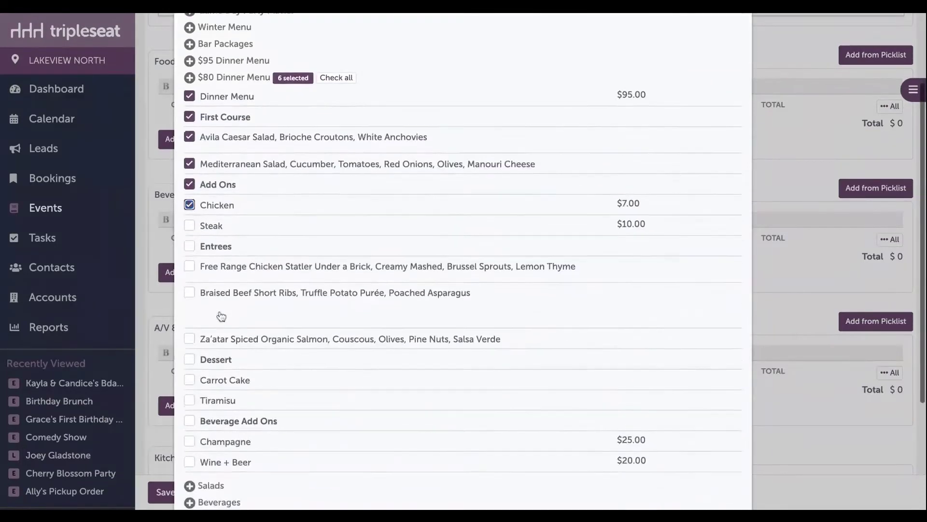
{"action": "left_click", "coordinate": [218, 248]}
{"action": "left_click", "coordinate": [216, 277]}
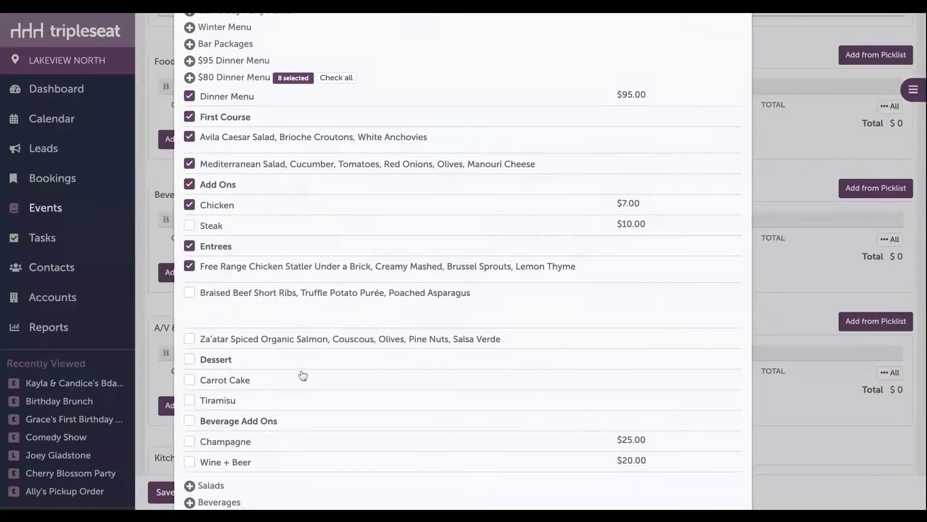
{"action": "scroll", "coordinate": [303, 375], "scroll_direction": "down", "scroll_amount": 1}
{"action": "scroll", "coordinate": [303, 375], "scroll_direction": "down", "scroll_amount": 1}
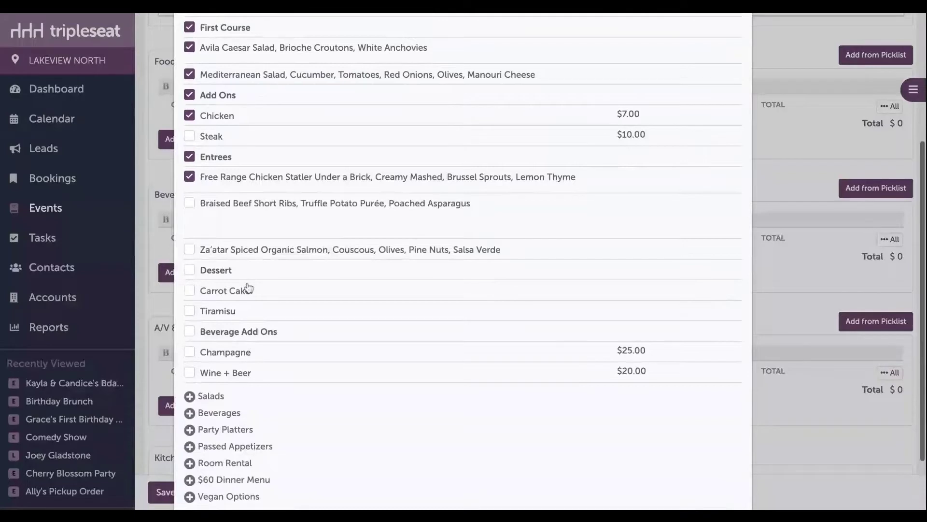
{"action": "left_click", "coordinate": [248, 289]}
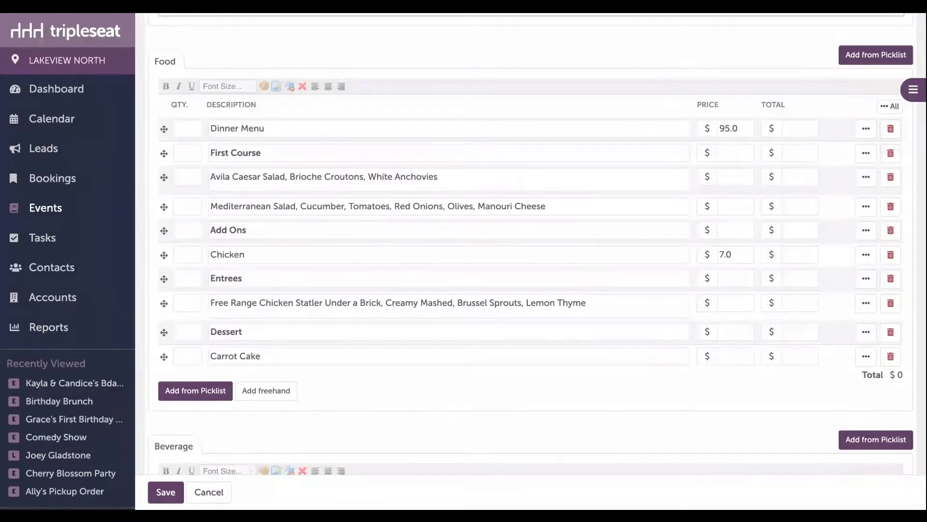
Step: Enter quantity 50 for the Dinner Menu line, making its total $4750
{"action": "left_click", "coordinate": [188, 128]}
{"action": "type", "text": "50"}
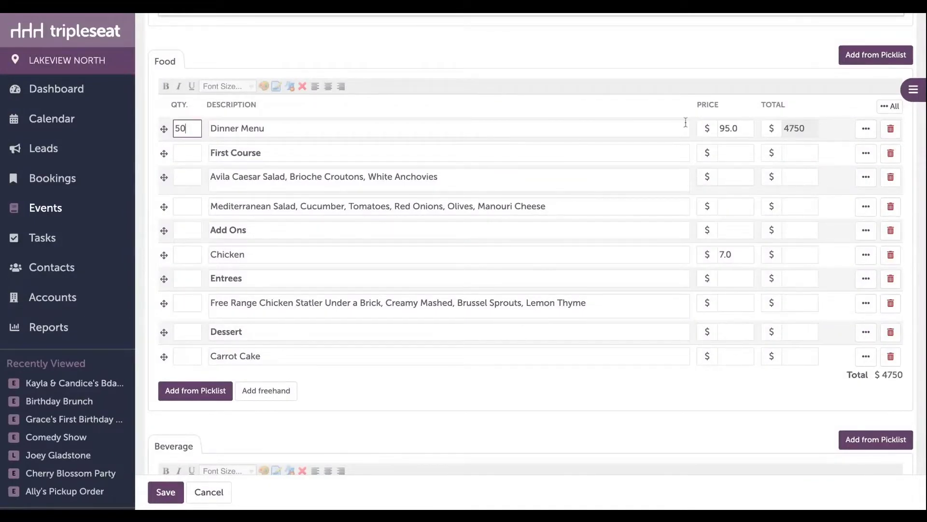
{"action": "double_click", "coordinate": [787, 128]}
{"action": "left_click", "coordinate": [728, 100]}
{"action": "scroll", "coordinate": [404, 362], "scroll_direction": "down", "scroll_amount": 2}
{"action": "scroll", "coordinate": [405, 362], "scroll_direction": "down", "scroll_amount": 1}
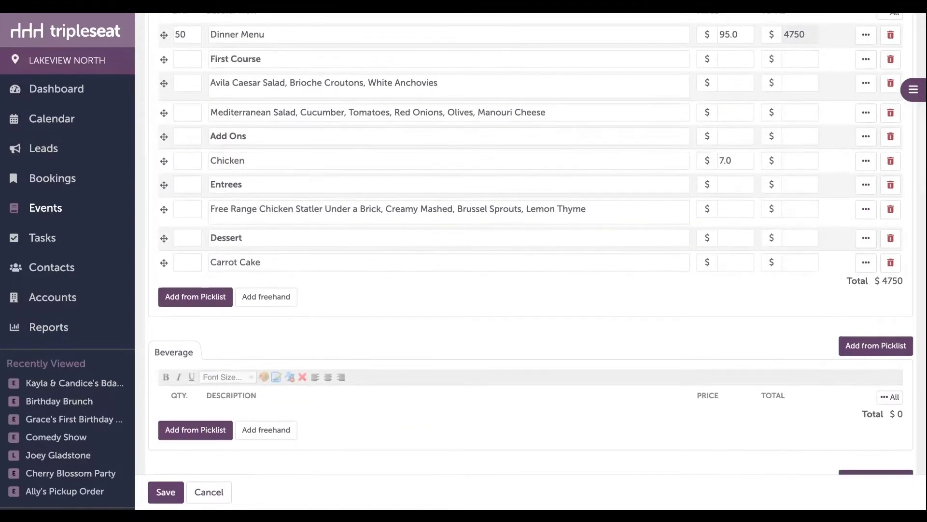
{"action": "scroll", "coordinate": [404, 362], "scroll_direction": "down", "scroll_amount": 3}
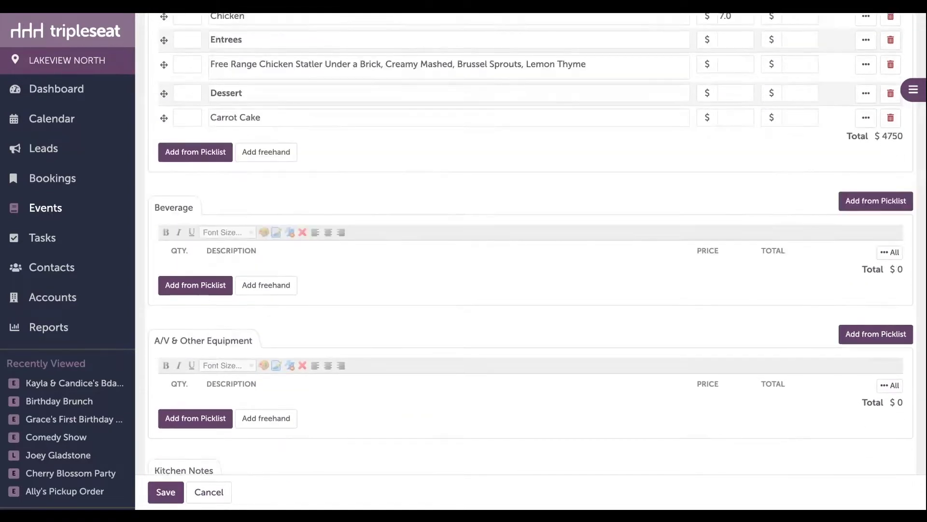
Step: Add a Beverage line item 'On Consumption' with quantity 1 and category Beverage
{"action": "left_click", "coordinate": [291, 286]}
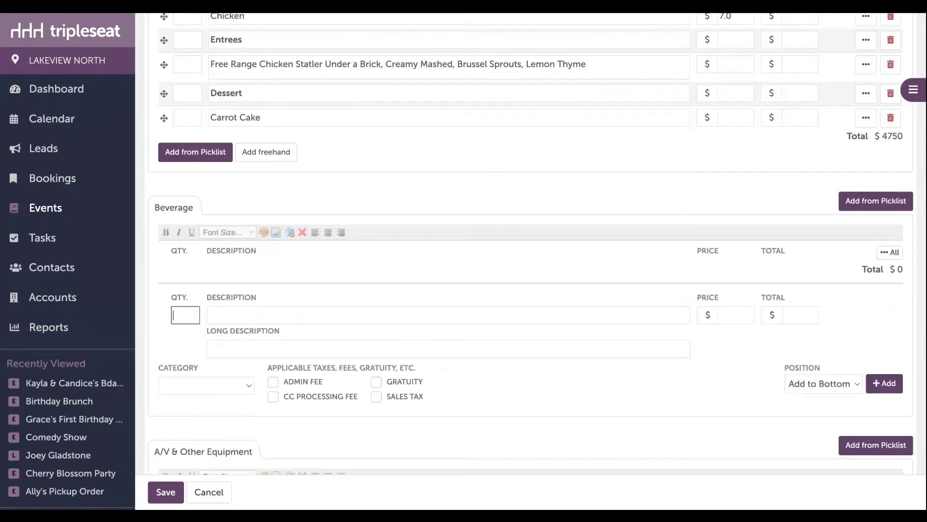
{"action": "type", "text": "1"}
{"action": "key", "text": "Tab"}
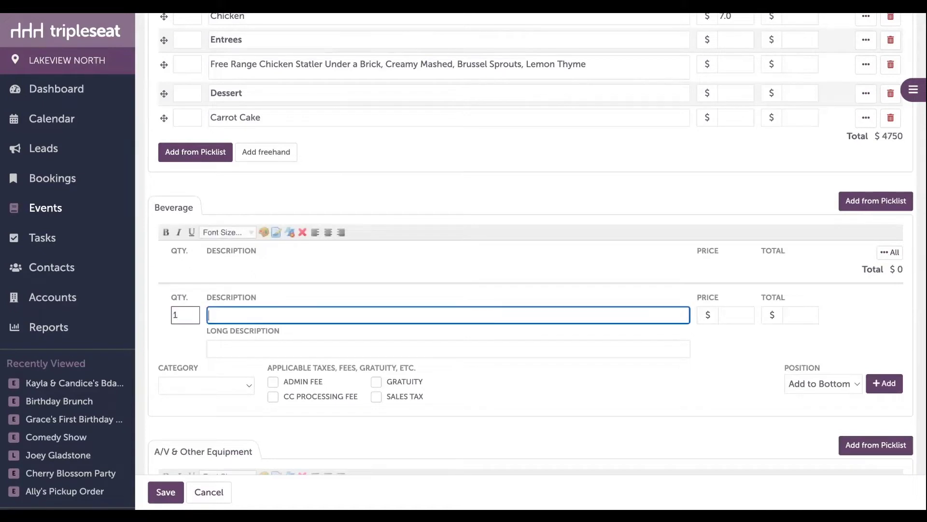
{"action": "type", "text": "On Consumption"}
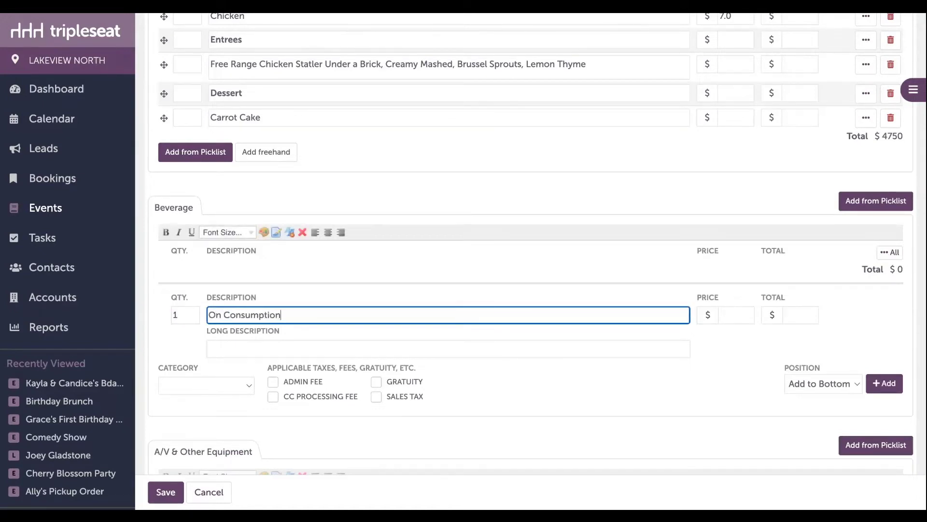
{"action": "key", "text": "Tab"}
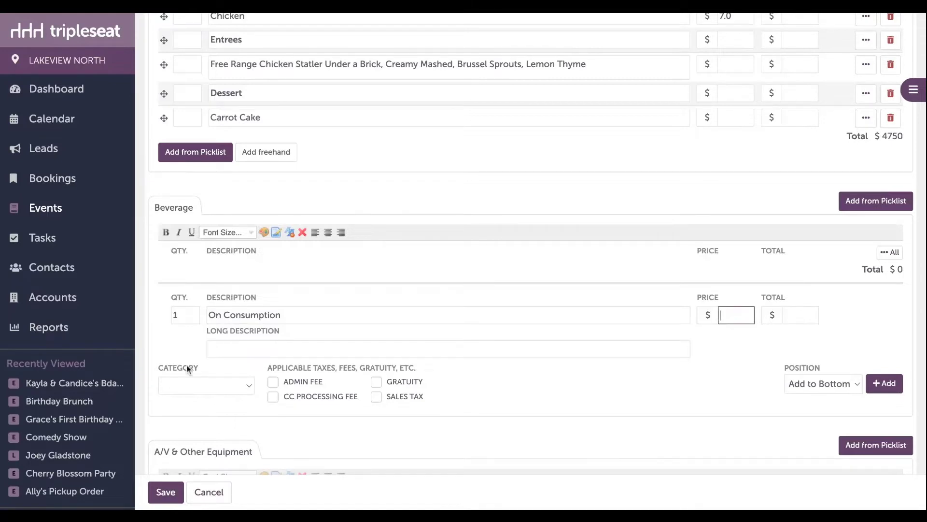
{"action": "left_click_drag", "start_coordinate": [166, 367], "coordinate": [201, 368]}
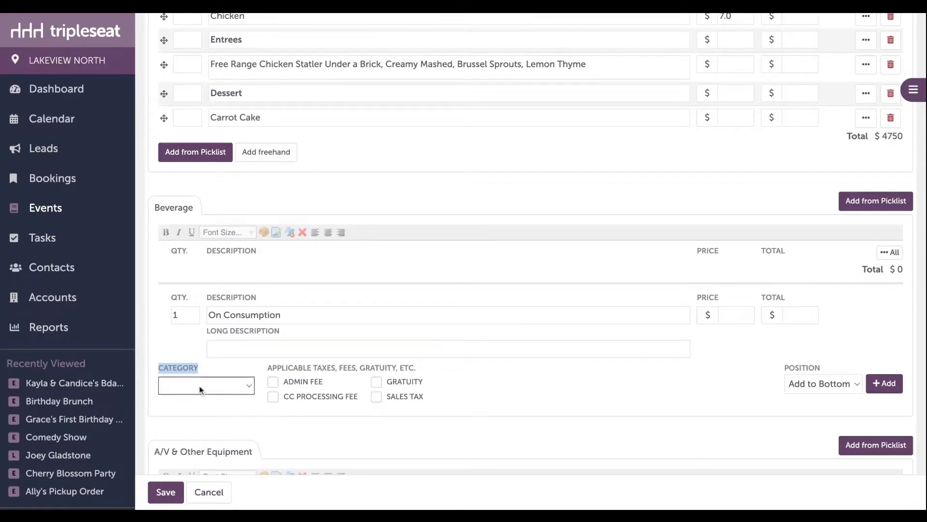
{"action": "left_click", "coordinate": [200, 387]}
{"action": "left_click", "coordinate": [199, 386]}
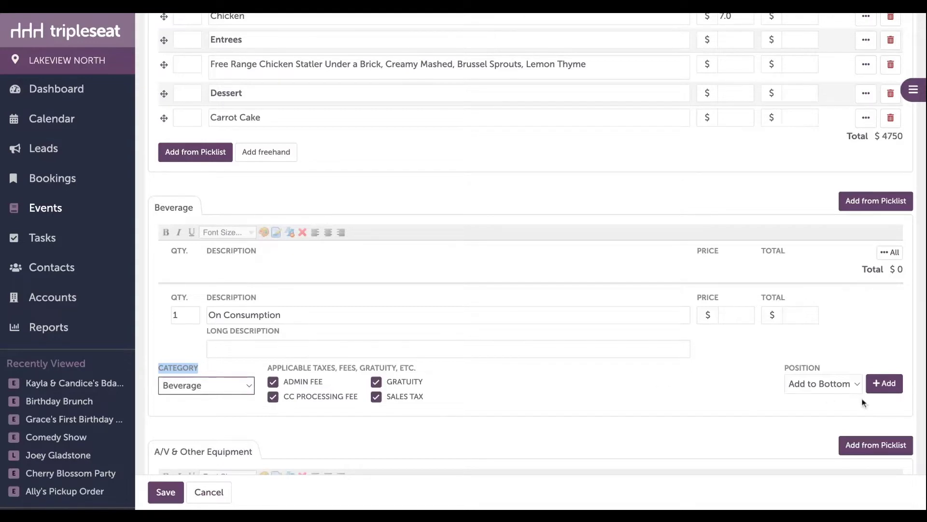
{"action": "left_click", "coordinate": [880, 386]}
{"action": "scroll", "coordinate": [549, 277], "scroll_direction": "down", "scroll_amount": 5}
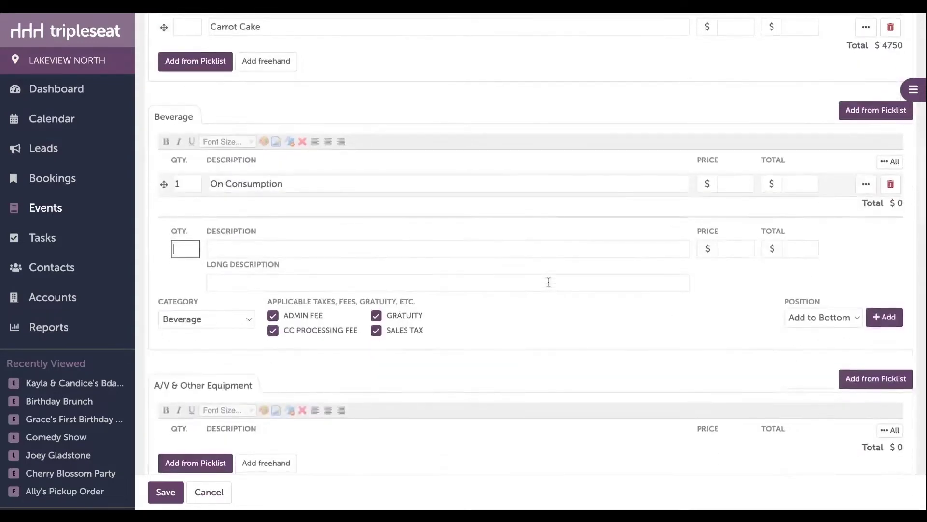
{"action": "scroll", "coordinate": [544, 277], "scroll_direction": "down", "scroll_amount": 2}
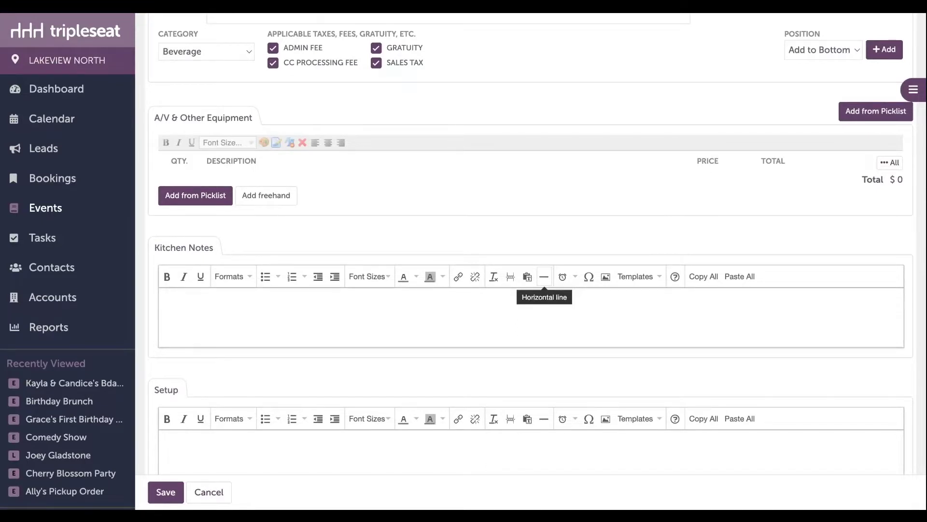
Step: Write '1 nut allergy!!' in Kitchen Notes and 'photo booth in the back' in Setup
{"action": "left_click", "coordinate": [389, 310]}
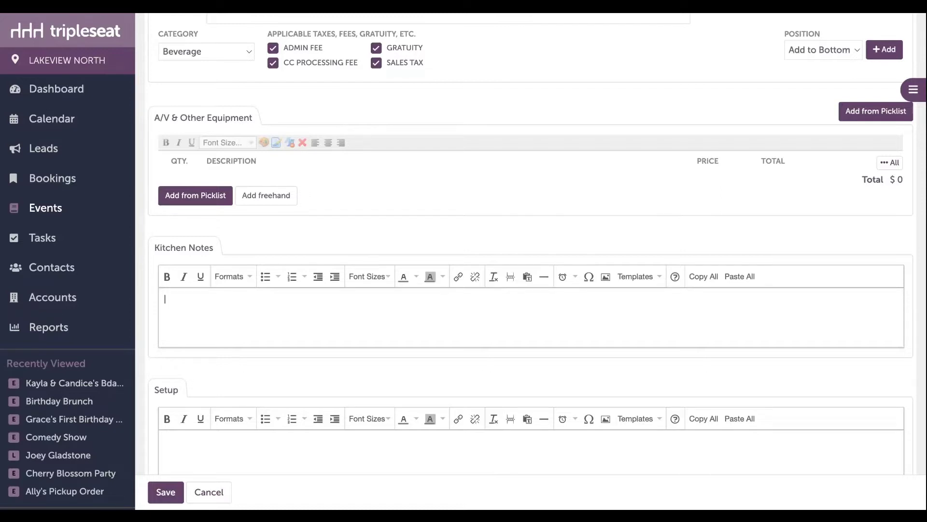
{"action": "type", "text": "1 nut allergy!!"}
{"action": "scroll", "coordinate": [358, 348], "scroll_direction": "down", "scroll_amount": 5}
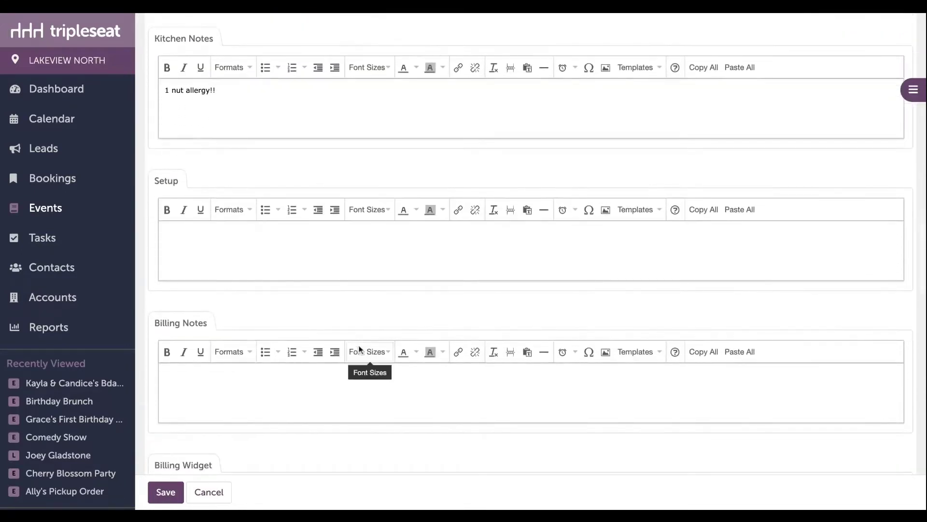
{"action": "left_click", "coordinate": [319, 243]}
{"action": "type", "text": "photo booth in the back"}
Step: Note in Billing Notes that the customer is paying with a check, fixing the typo
{"action": "left_click", "coordinate": [292, 385]}
{"action": "type", "text": "Kayla paying with a chek"}
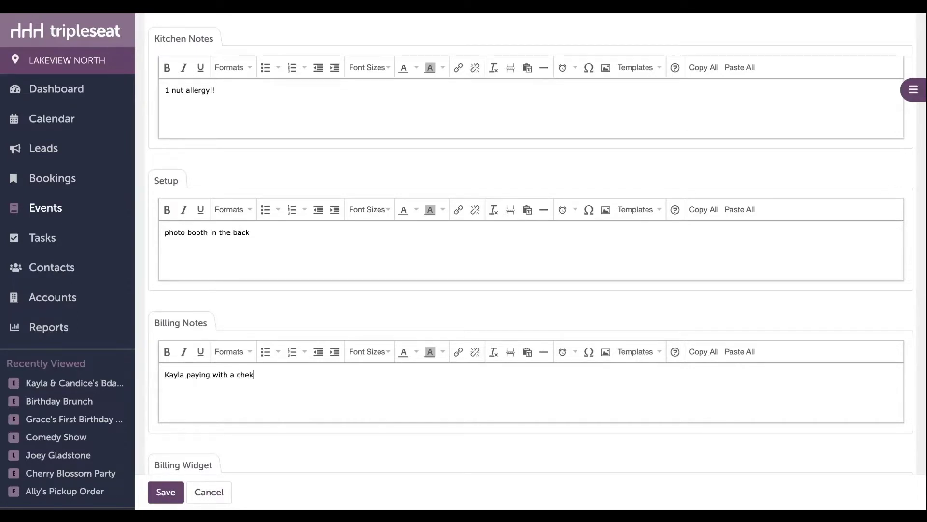
{"action": "key", "text": "BackSpace"}
{"action": "type", "text": "ck."}
{"action": "scroll", "coordinate": [536, 248], "scroll_direction": "down", "scroll_amount": 1}
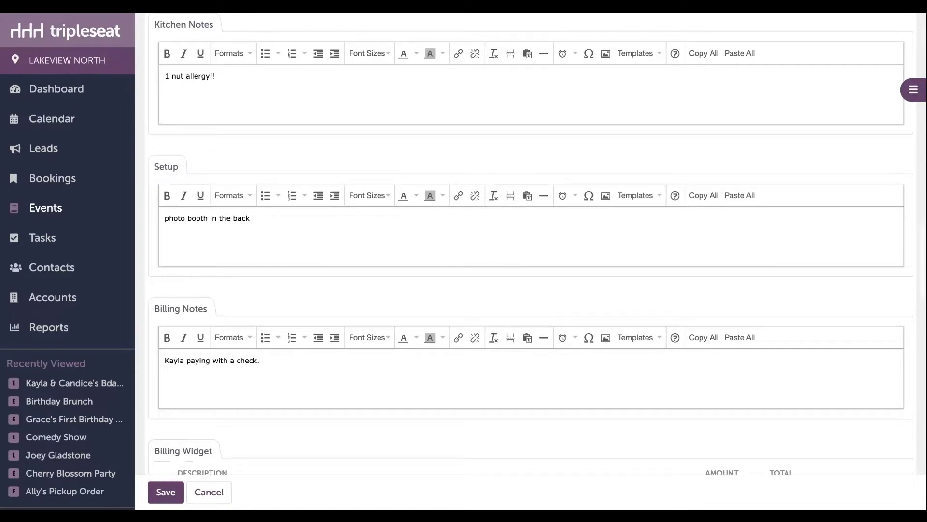
{"action": "scroll", "coordinate": [531, 260], "scroll_direction": "down", "scroll_amount": 6}
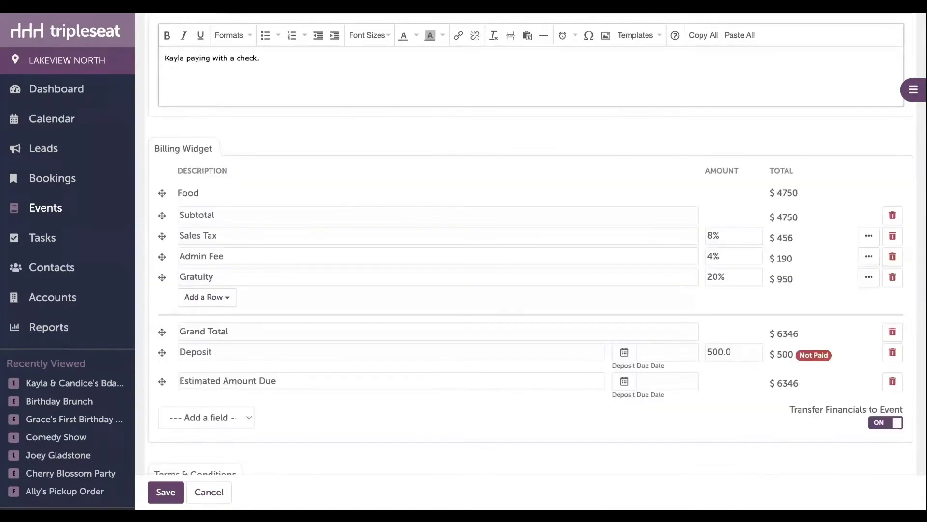
{"action": "scroll", "coordinate": [532, 261], "scroll_direction": "down", "scroll_amount": 2}
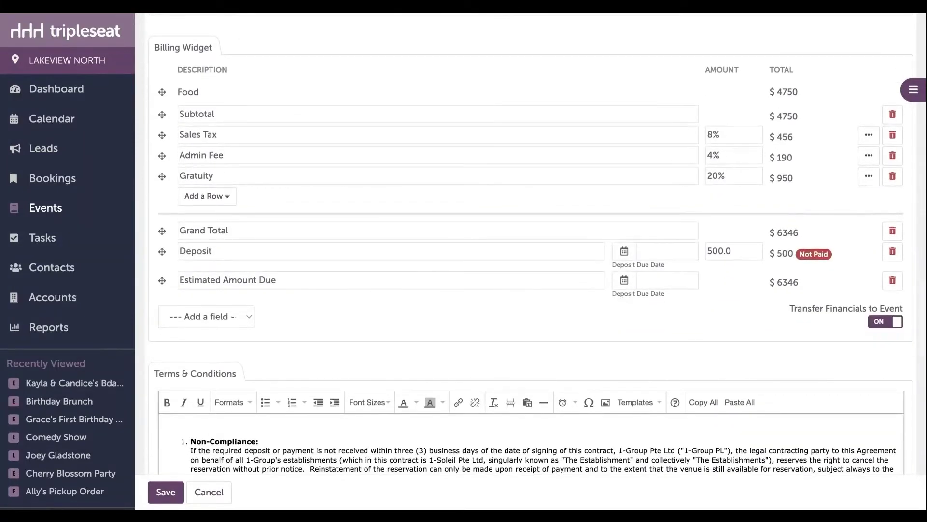
{"action": "scroll", "coordinate": [531, 261], "scroll_direction": "down", "scroll_amount": 6}
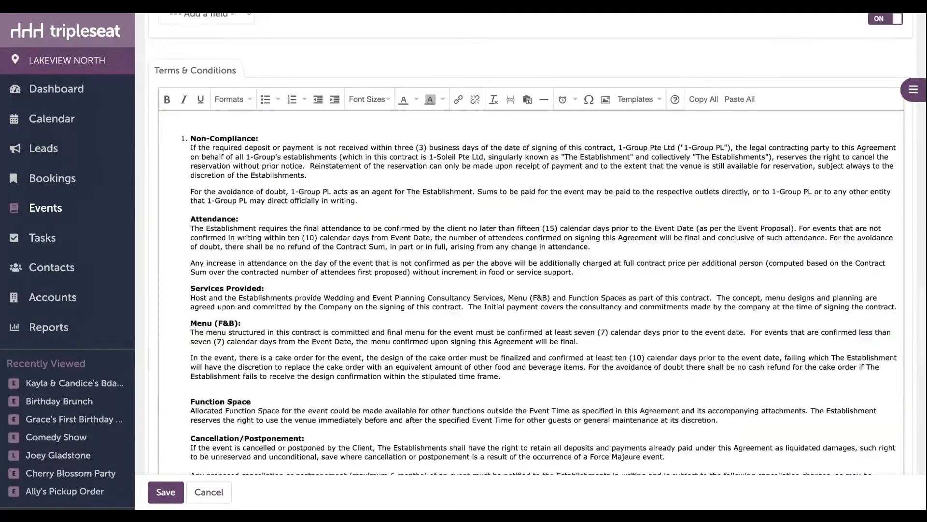
{"action": "scroll", "coordinate": [532, 261], "scroll_direction": "down", "scroll_amount": 1}
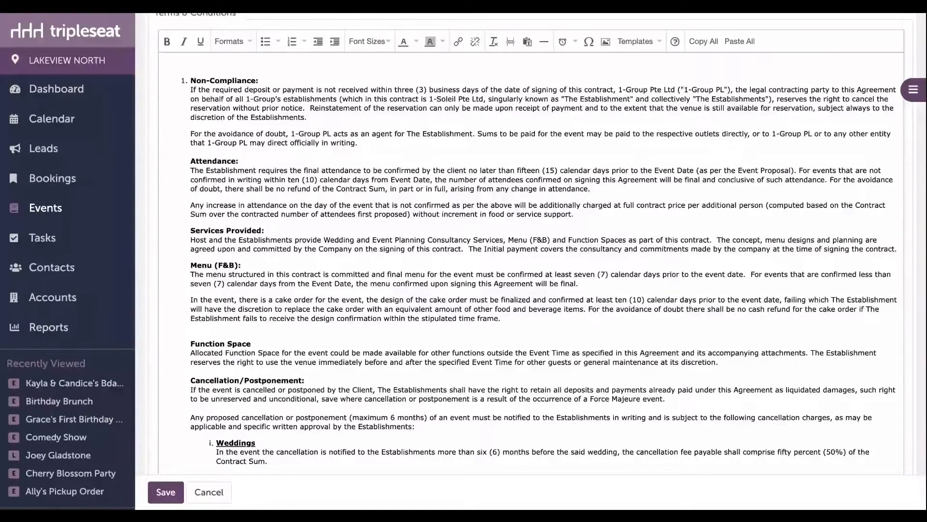
{"action": "left_click_drag", "start_coordinate": [754, 249], "coordinate": [194, 229]}
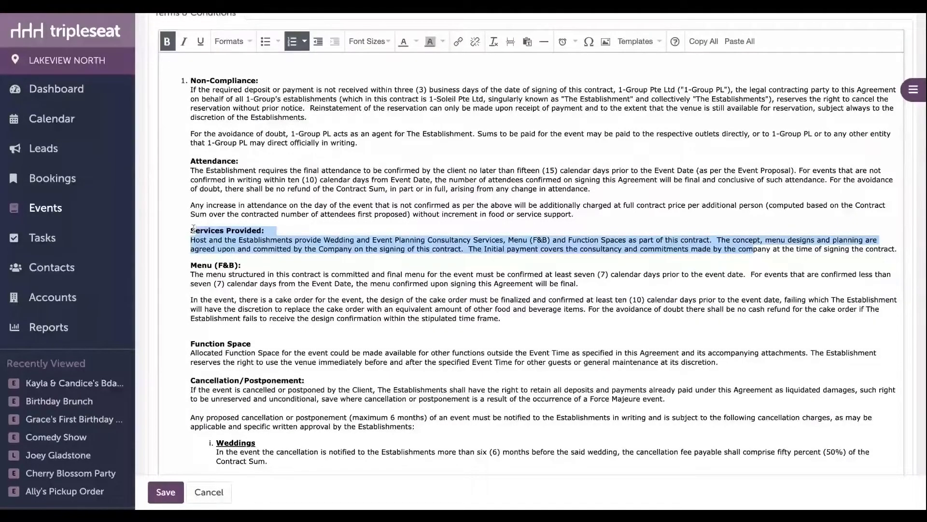
{"action": "left_click", "coordinate": [384, 265]}
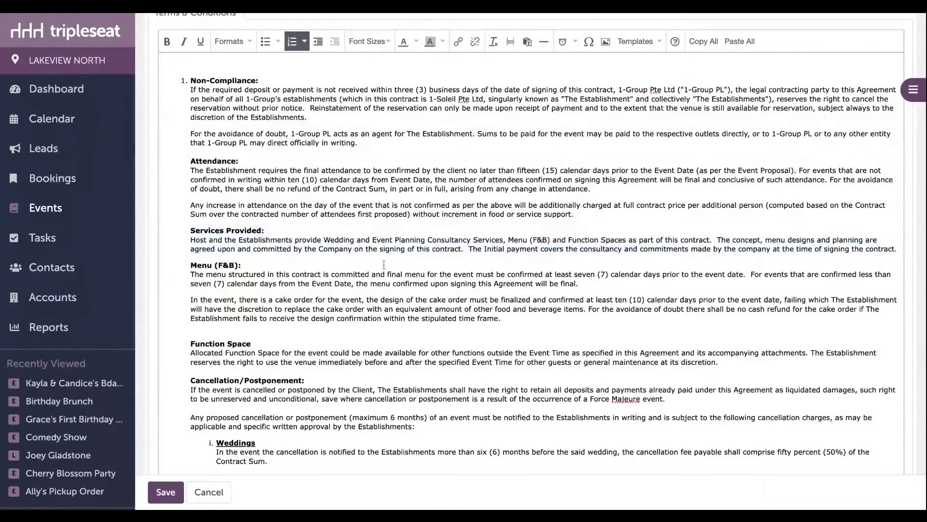
Step: Save the Contract & Event Order and review it in the event's Docs list
{"action": "left_click", "coordinate": [169, 494]}
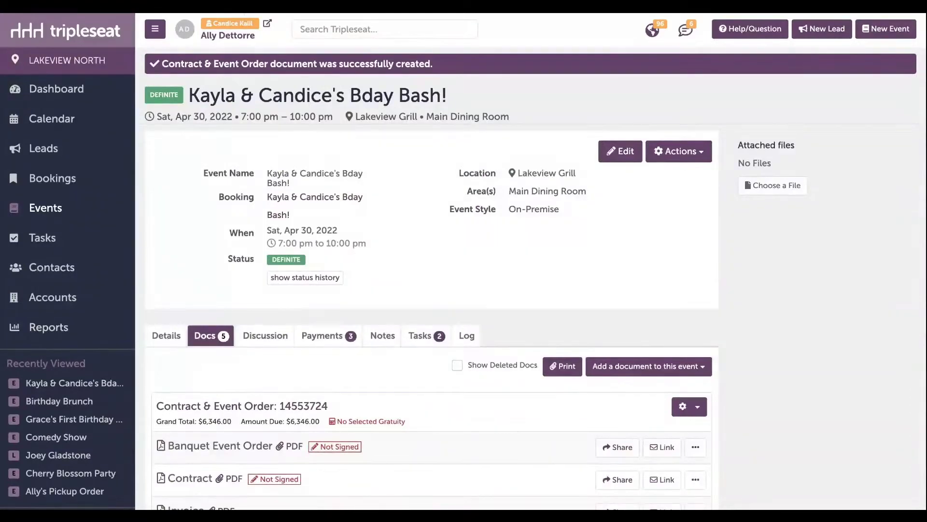
{"action": "scroll", "coordinate": [531, 278], "scroll_direction": "down", "scroll_amount": 2}
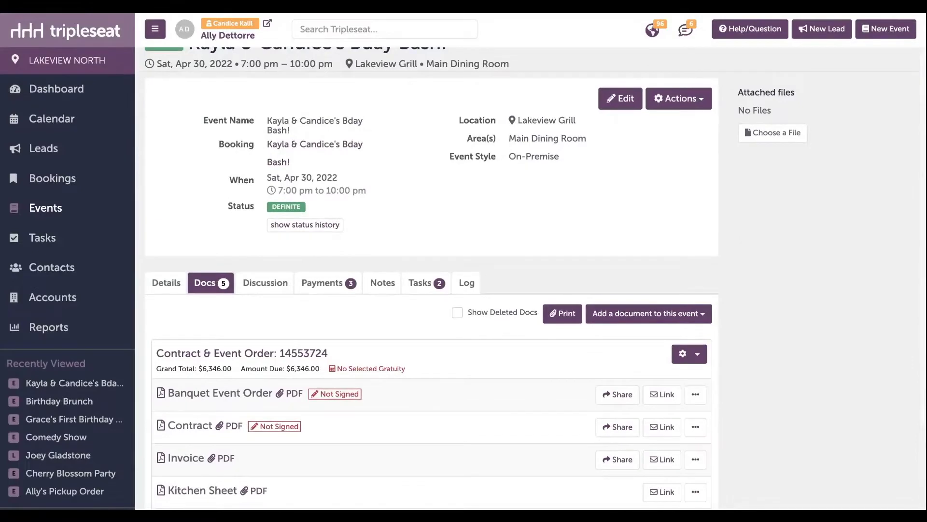
{"action": "scroll", "coordinate": [432, 279], "scroll_direction": "down", "scroll_amount": 3}
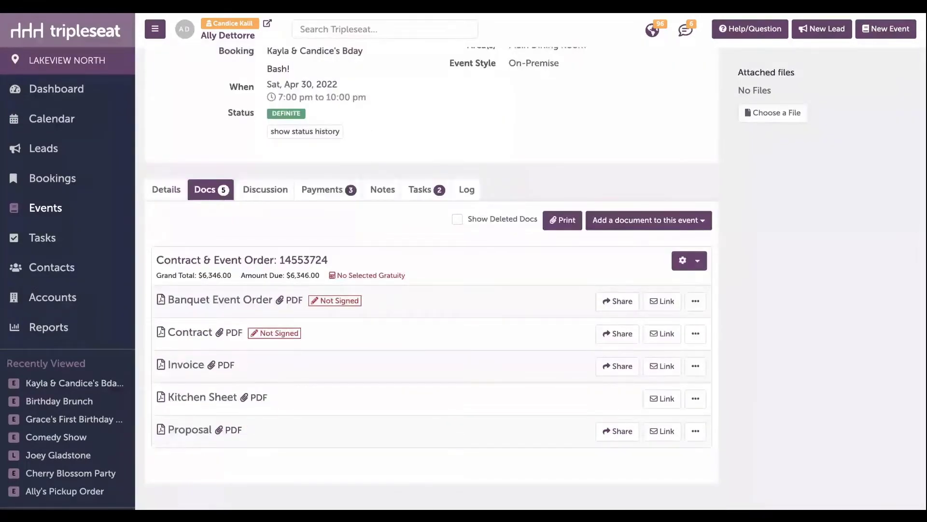
{"action": "left_click", "coordinate": [689, 260]}
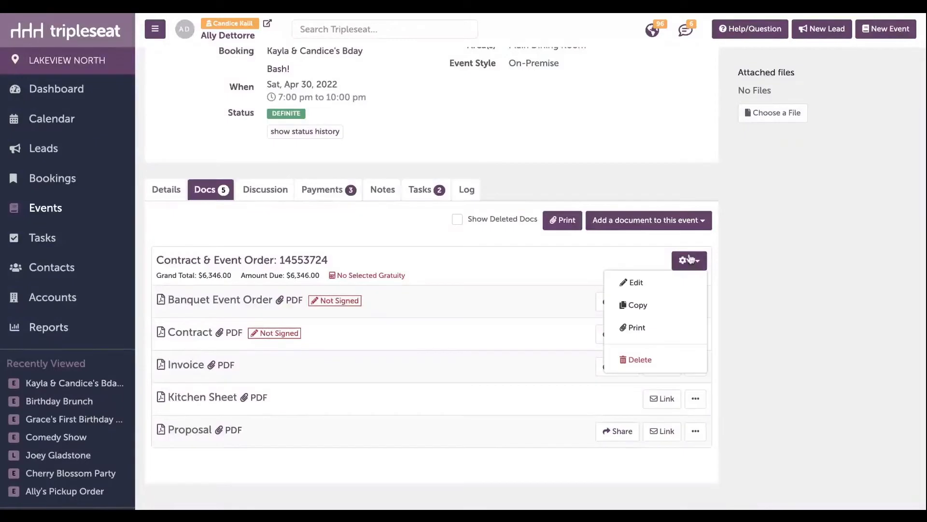
{"action": "left_click", "coordinate": [678, 283]}
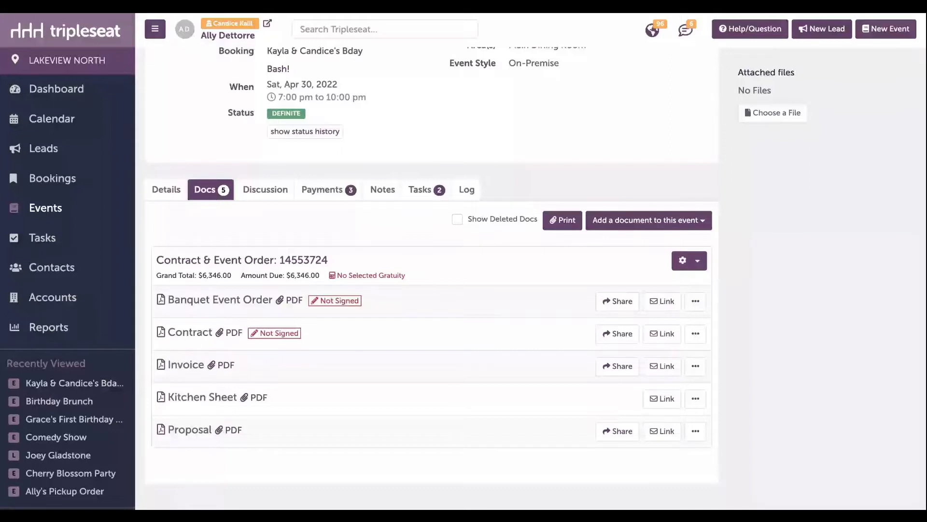
Step: Share the Contract with the customer using the Contract Discussion email template
{"action": "left_click", "coordinate": [617, 333]}
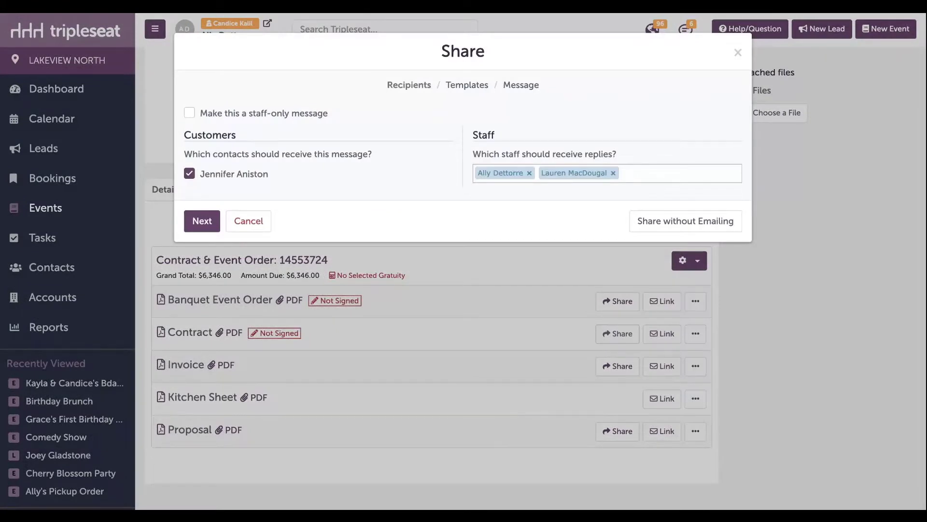
{"action": "left_click", "coordinate": [207, 221]}
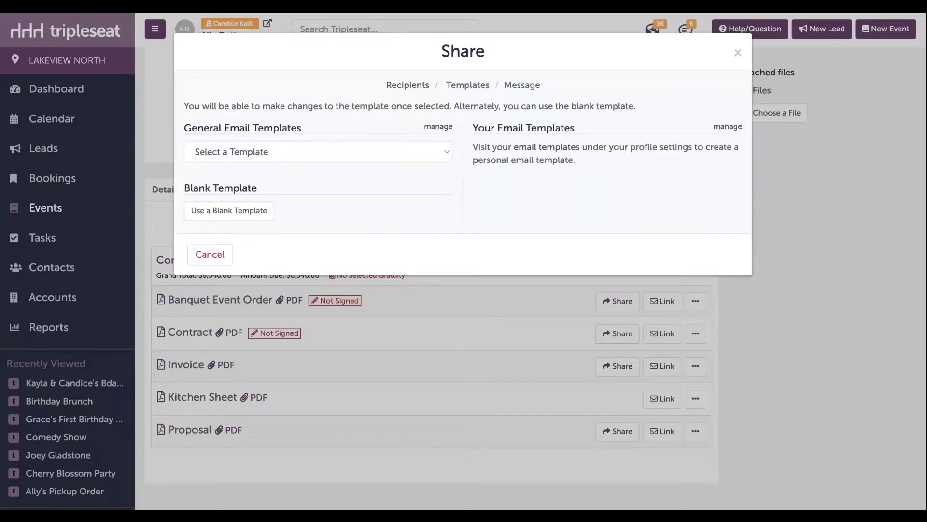
{"action": "left_click", "coordinate": [350, 155]}
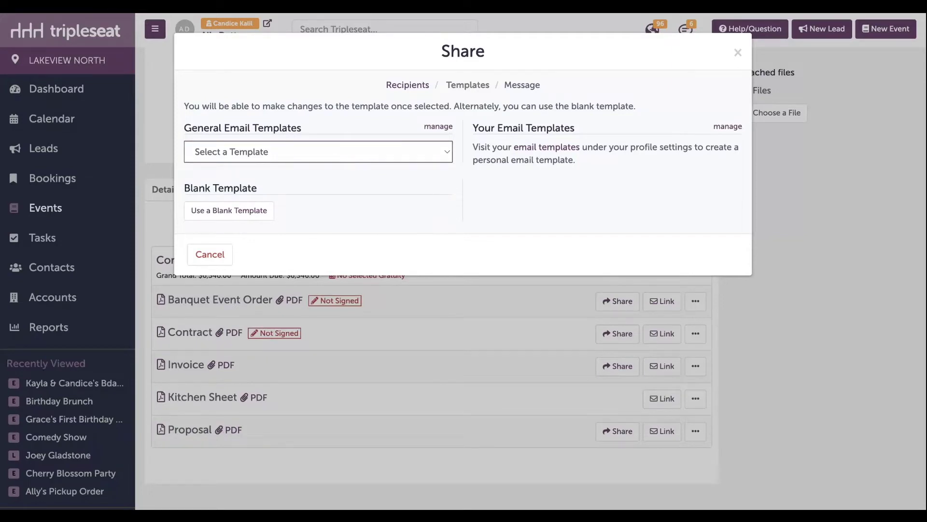
{"action": "left_click", "coordinate": [327, 220]}
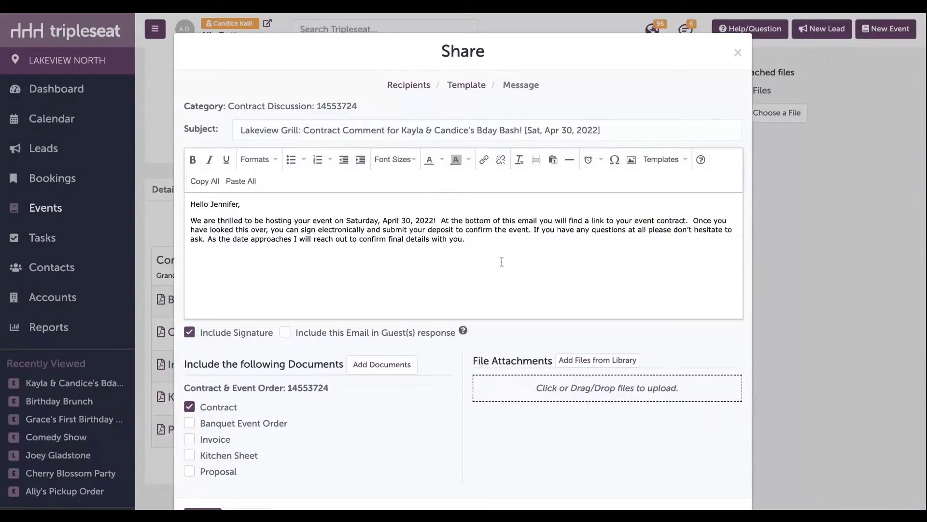
Step: Add a 'Thank you' line to the email body and send it
{"action": "left_click", "coordinate": [492, 241]}
{"action": "key", "text": "Return"}
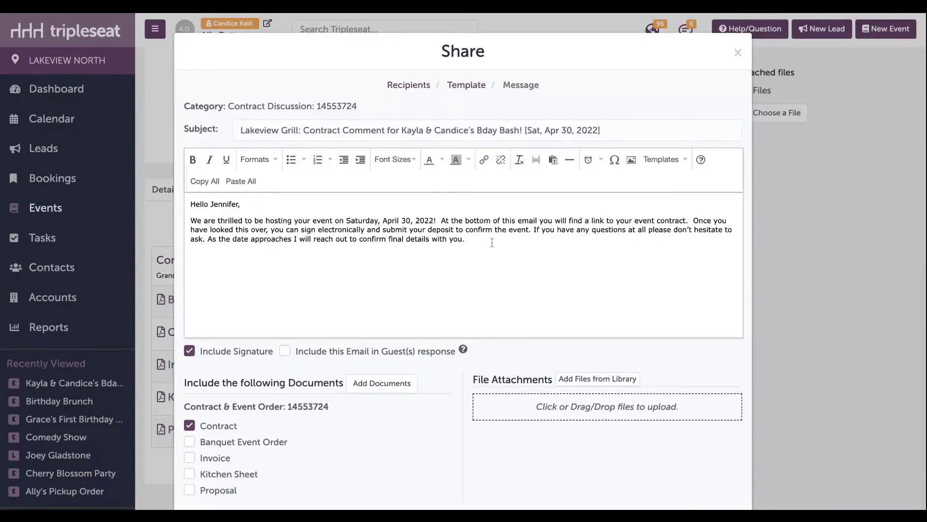
{"action": "type", "text": "Thank you!"}
{"action": "scroll", "coordinate": [470, 273], "scroll_direction": "down", "scroll_amount": 3}
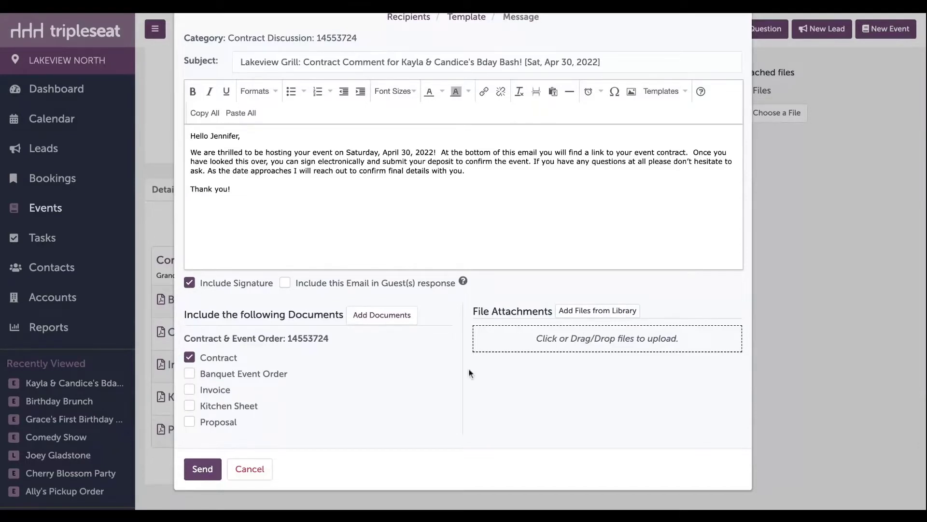
{"action": "left_click", "coordinate": [194, 471]}
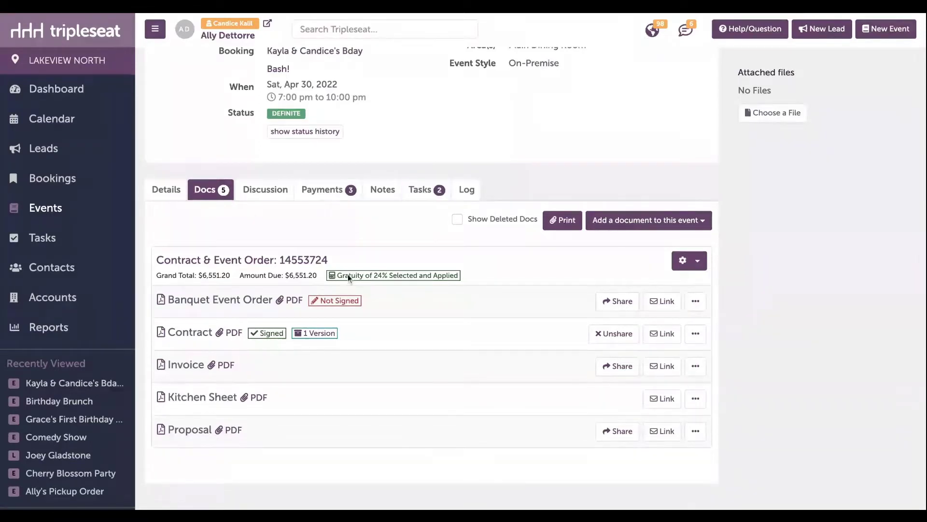
Step: View and close the Contract's signature details, then bring up the Contract's extra actions
{"action": "left_click", "coordinate": [266, 338]}
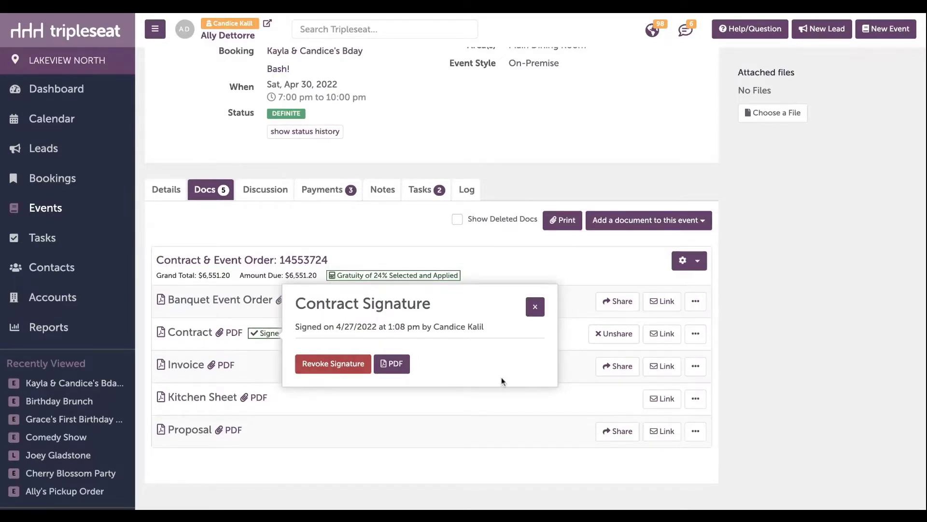
{"action": "left_click", "coordinate": [761, 376]}
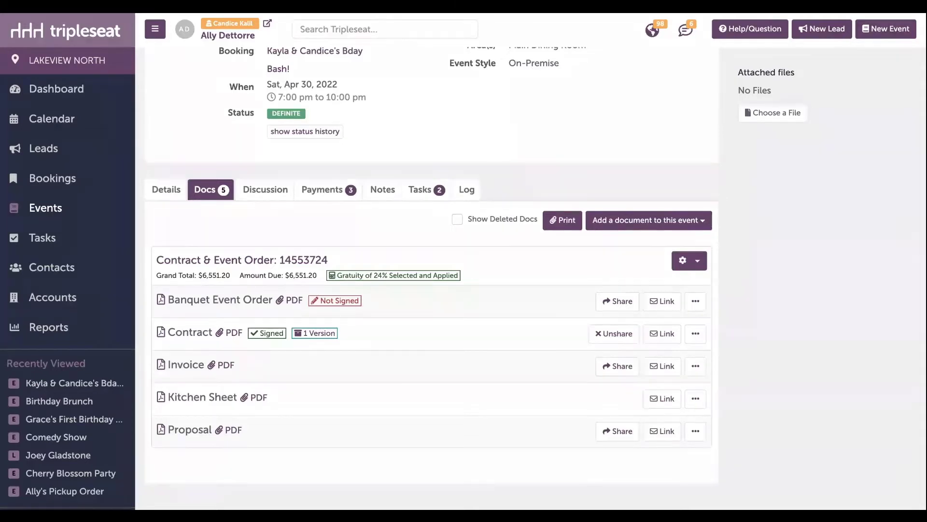
{"action": "left_click", "coordinate": [696, 333]}
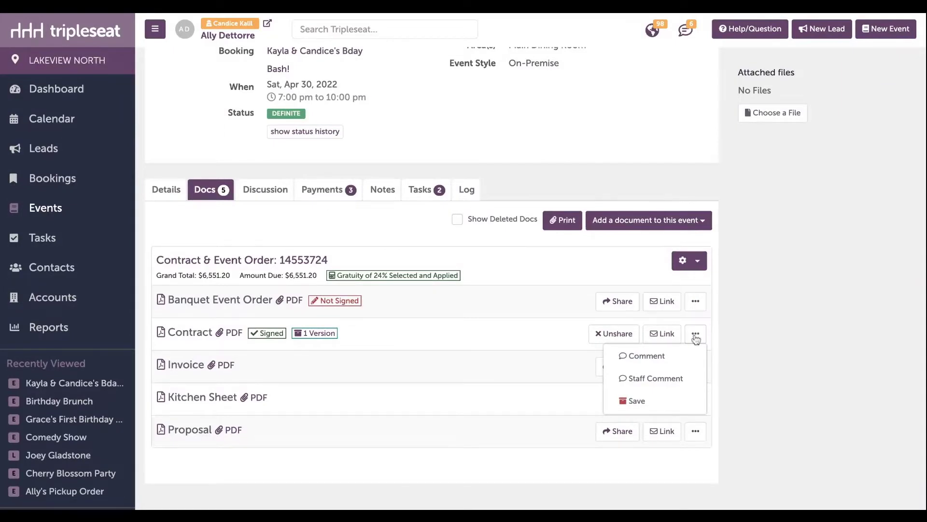
Step: Save the signed Contract as a PDF version named 'Contract Version 042722'
{"action": "left_click", "coordinate": [671, 403]}
{"action": "type", "text": "C"}
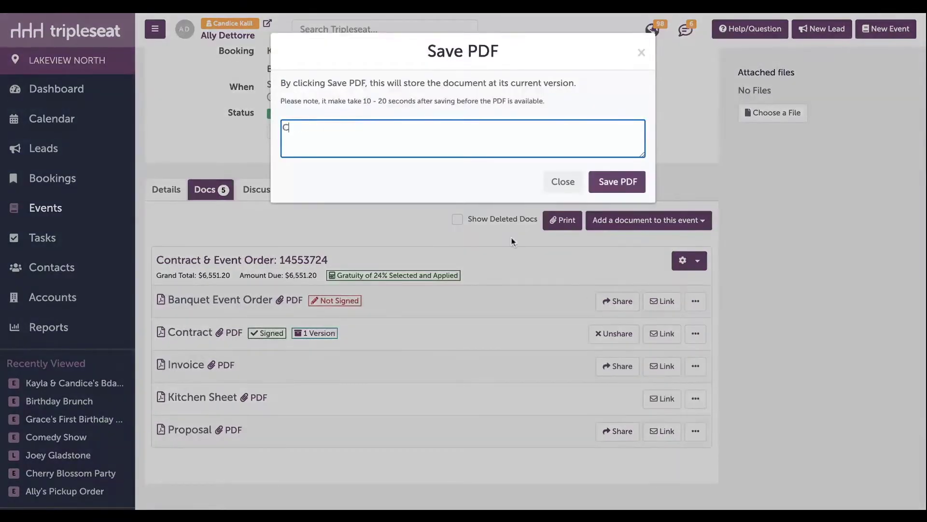
{"action": "type", "text": "ontract Version 042722"}
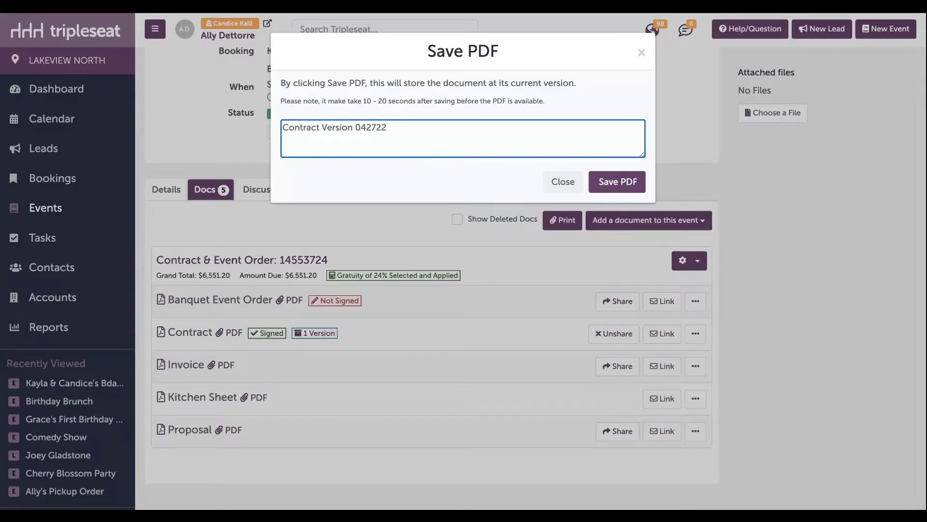
{"action": "left_click", "coordinate": [626, 189]}
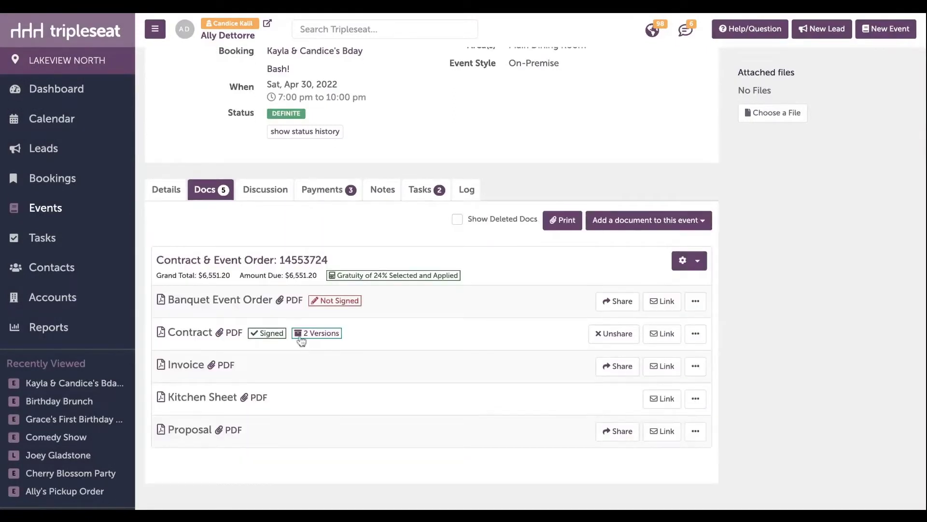
Step: Check the contract's saved 'Contract Version 042722' and the signed version, then close the list
{"action": "left_click", "coordinate": [320, 333]}
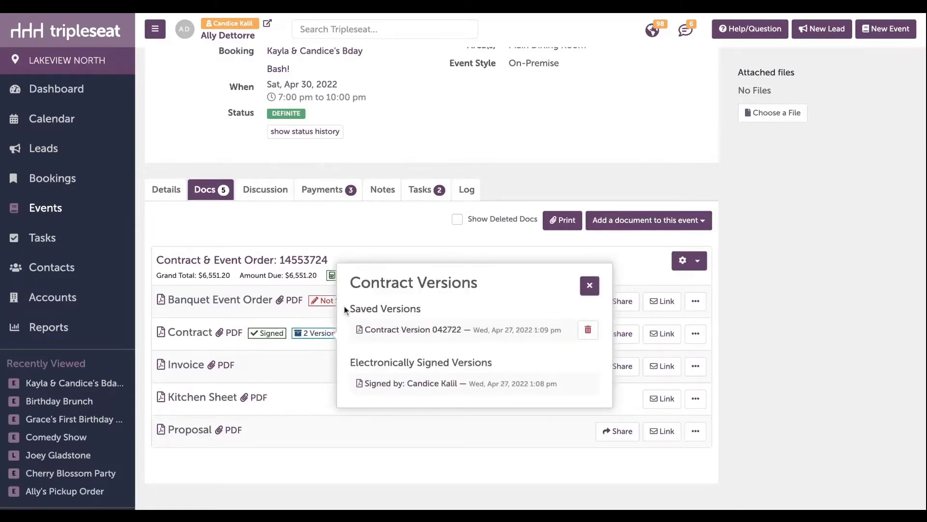
{"action": "left_click", "coordinate": [590, 286]}
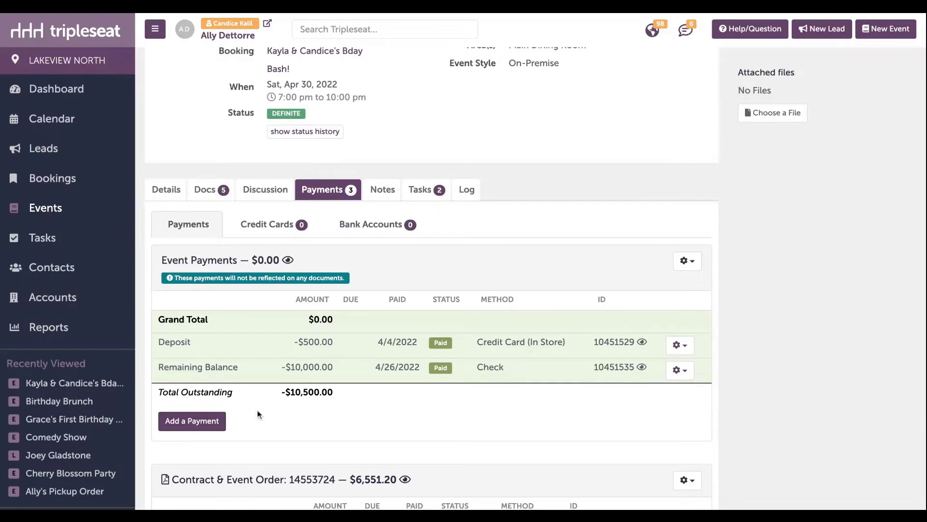
Step: Go from the event's Docs tab to the account Settings page
{"action": "left_click", "coordinate": [212, 196]}
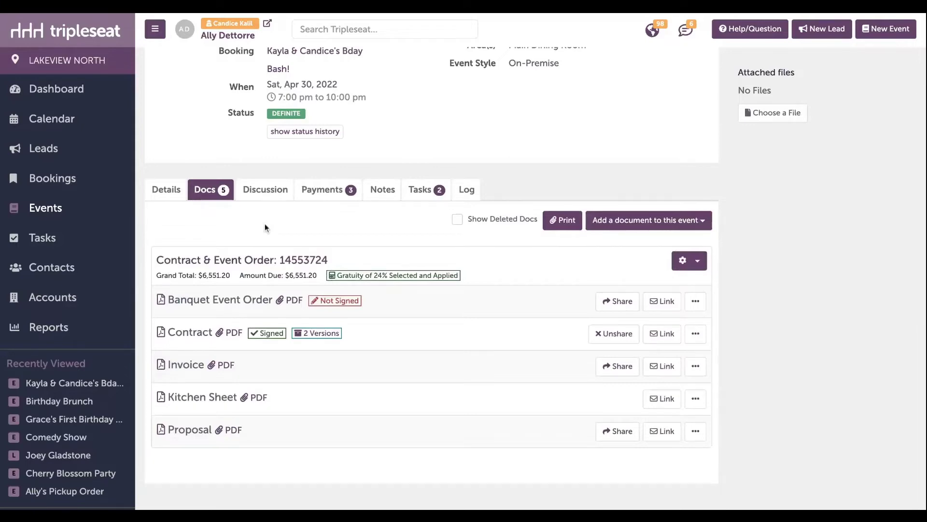
{"action": "scroll", "coordinate": [57, 404], "scroll_direction": "down", "scroll_amount": 4}
{"action": "left_click", "coordinate": [48, 394]}
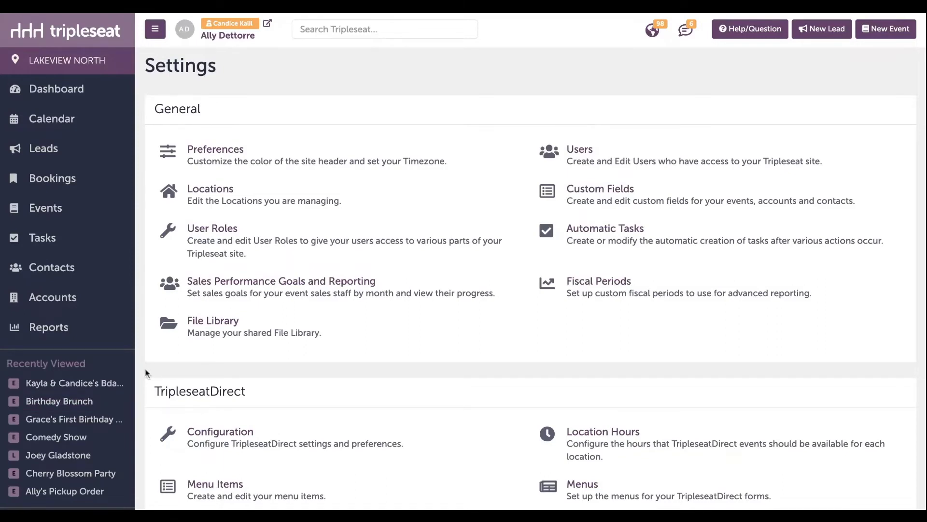
Step: Open Documents under Documents and Menus to show the Contract & Event Order SmartDocs layouts
{"action": "scroll", "coordinate": [72, 415], "scroll_direction": "down", "scroll_amount": 3}
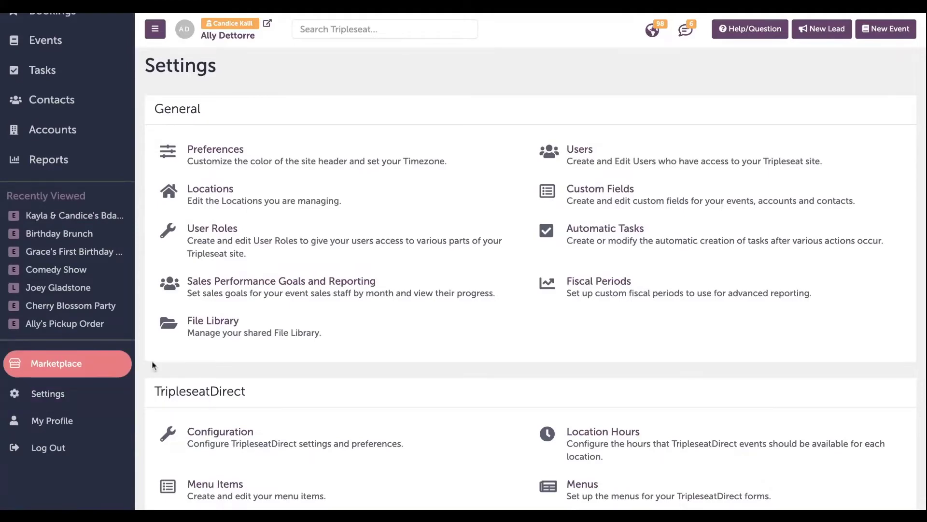
{"action": "scroll", "coordinate": [151, 365], "scroll_direction": "down", "scroll_amount": 7}
{"action": "scroll", "coordinate": [151, 363], "scroll_direction": "down", "scroll_amount": 2}
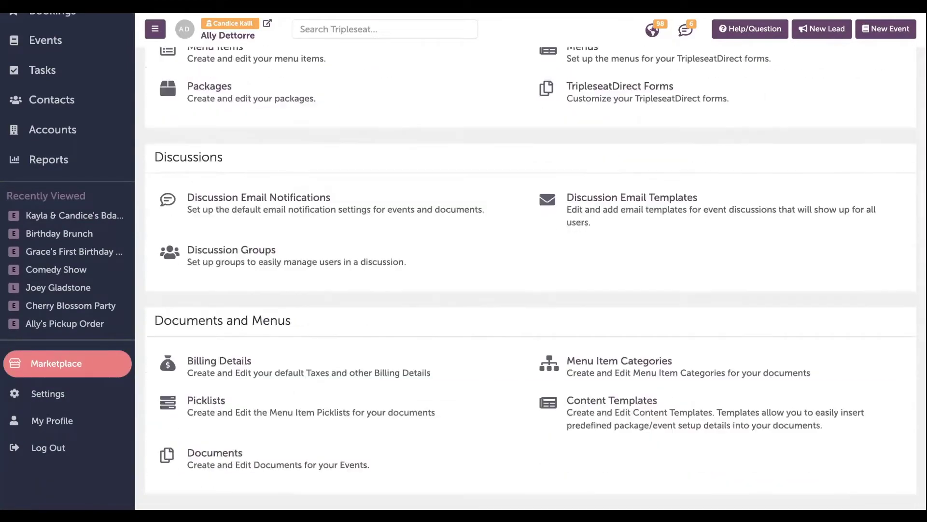
{"action": "triple_click", "coordinate": [155, 319]}
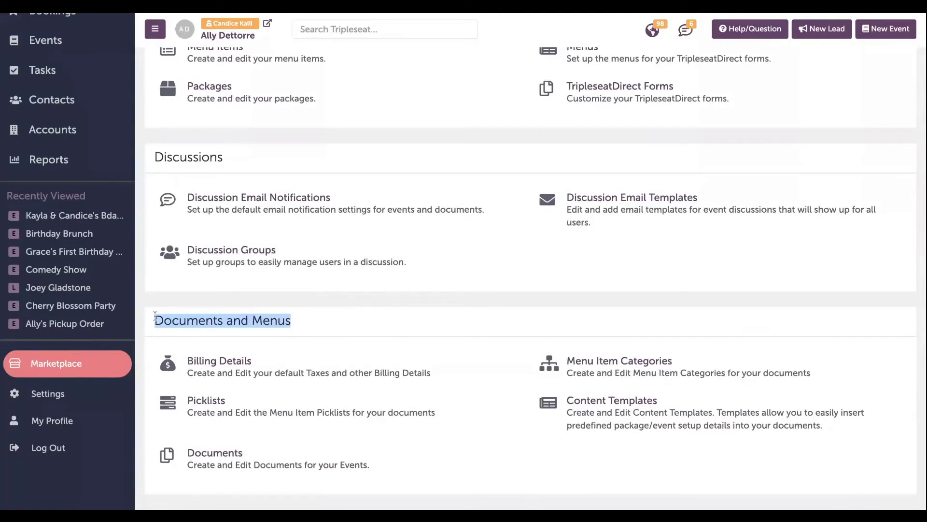
{"action": "left_click", "coordinate": [335, 467]}
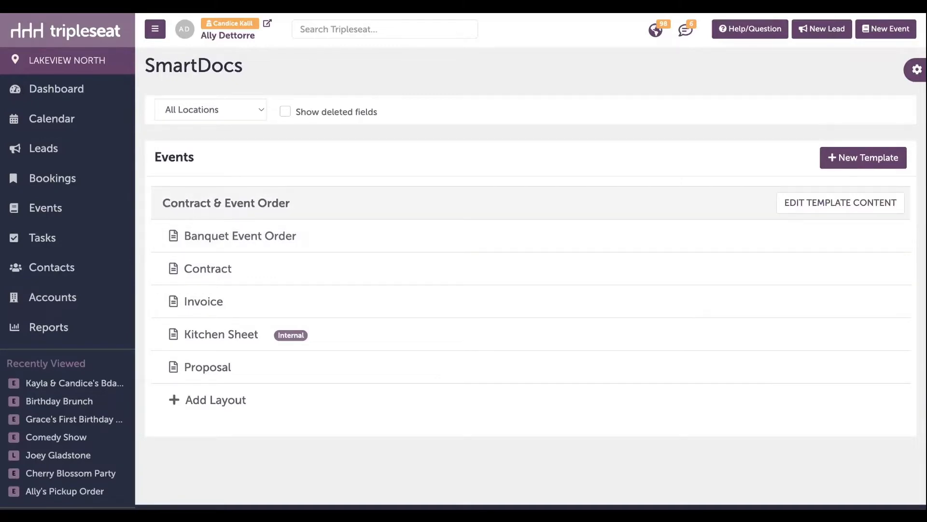
Step: Reopen the birthday bash event from Recently Viewed and show its Docs list
{"action": "mouse_move", "coordinate": [97, 386]}
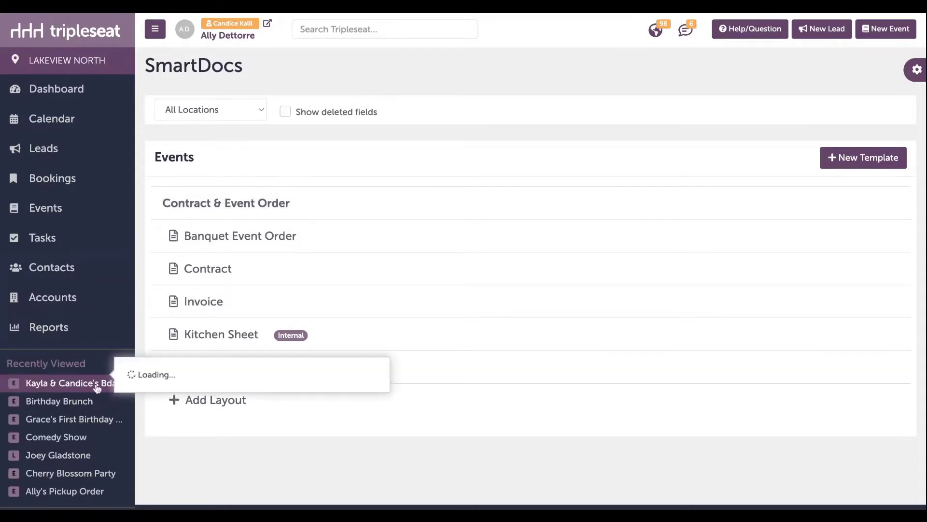
{"action": "left_click", "coordinate": [97, 386]}
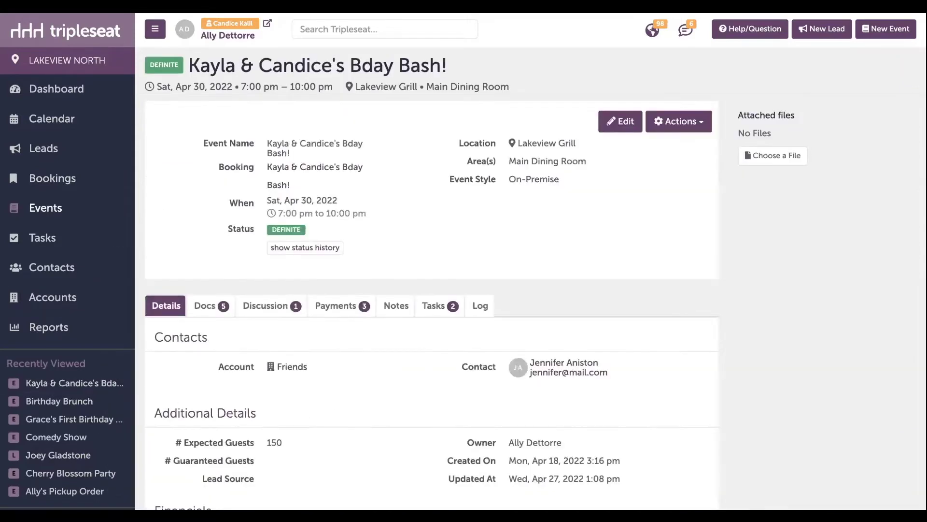
{"action": "left_click", "coordinate": [209, 309]}
{"action": "scroll", "coordinate": [196, 348], "scroll_direction": "down", "scroll_amount": 2}
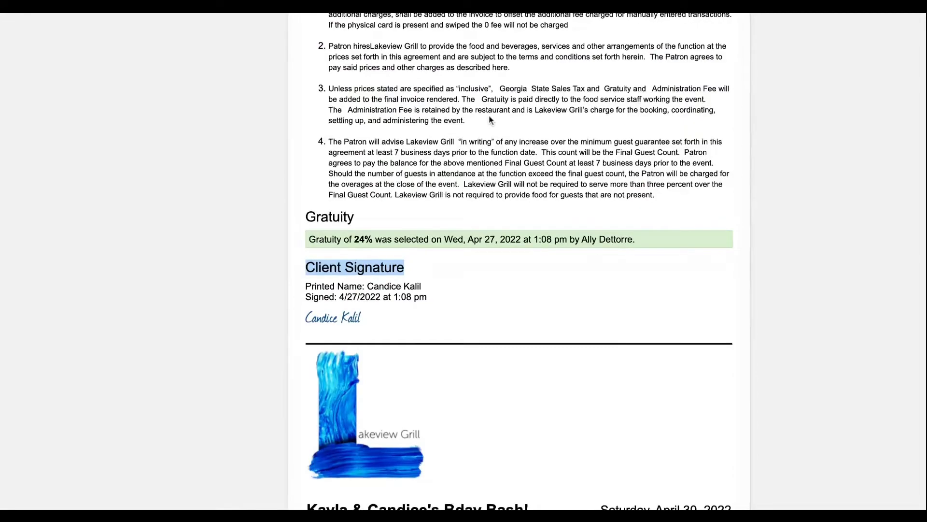
Step: Scroll through the signed contract down to the client signature section
{"action": "scroll", "coordinate": [488, 116], "scroll_direction": "up", "scroll_amount": 3}
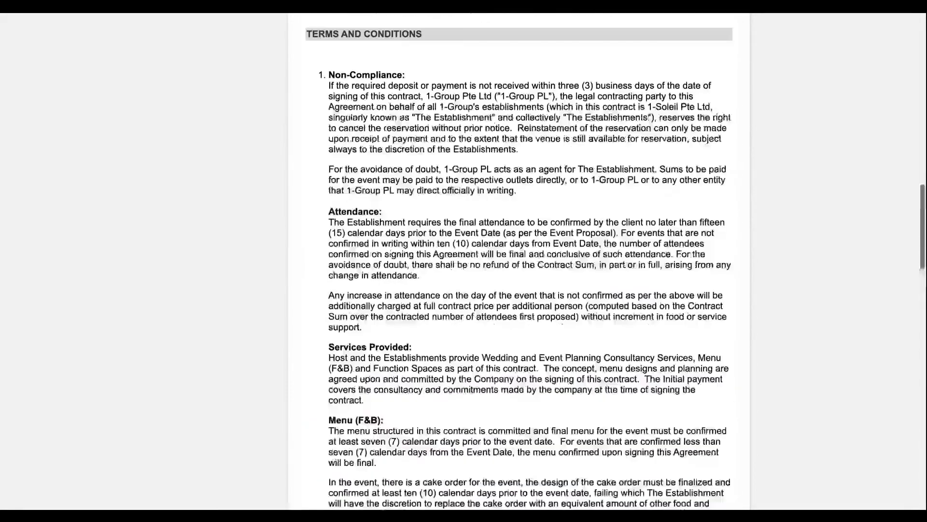
{"action": "scroll", "coordinate": [519, 261], "scroll_direction": "up", "scroll_amount": 20}
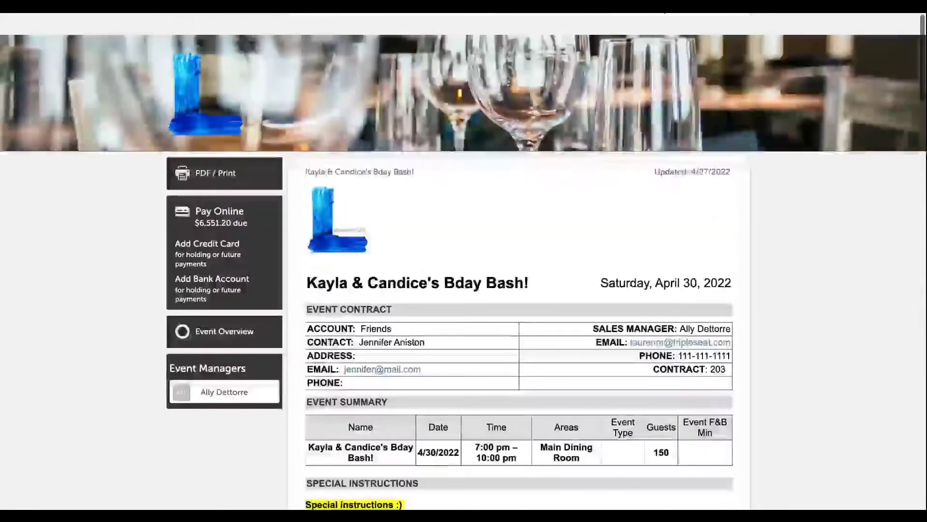
{"action": "scroll", "coordinate": [519, 261], "scroll_direction": "down", "scroll_amount": 1}
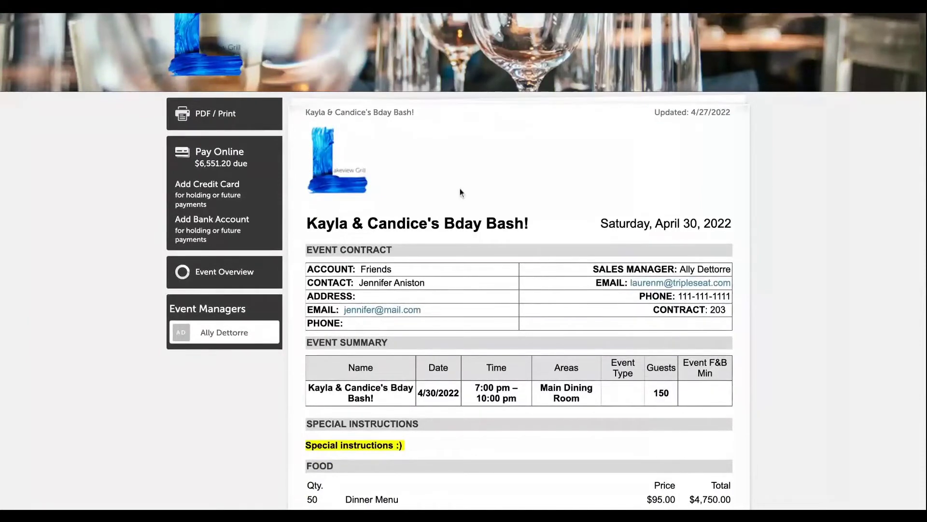
{"action": "scroll", "coordinate": [454, 188], "scroll_direction": "down", "scroll_amount": 1}
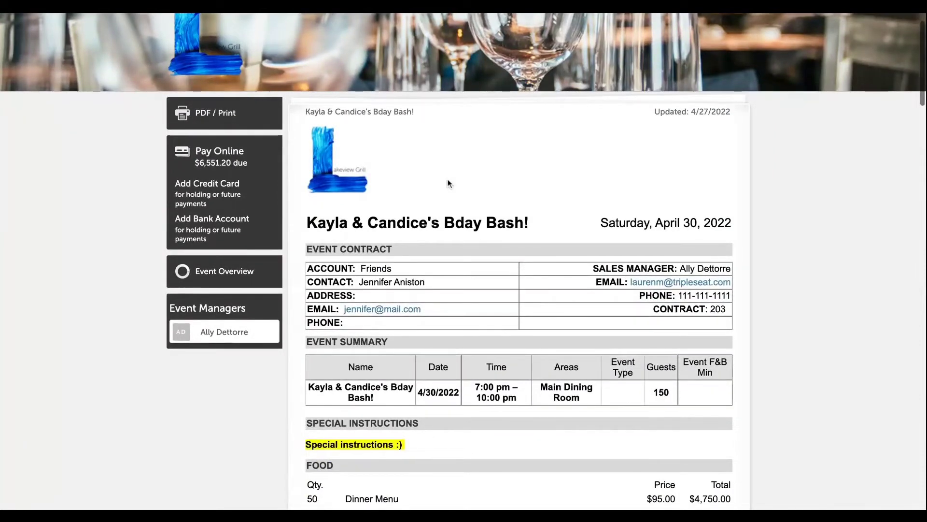
{"action": "scroll", "coordinate": [448, 184], "scroll_direction": "down", "scroll_amount": 2}
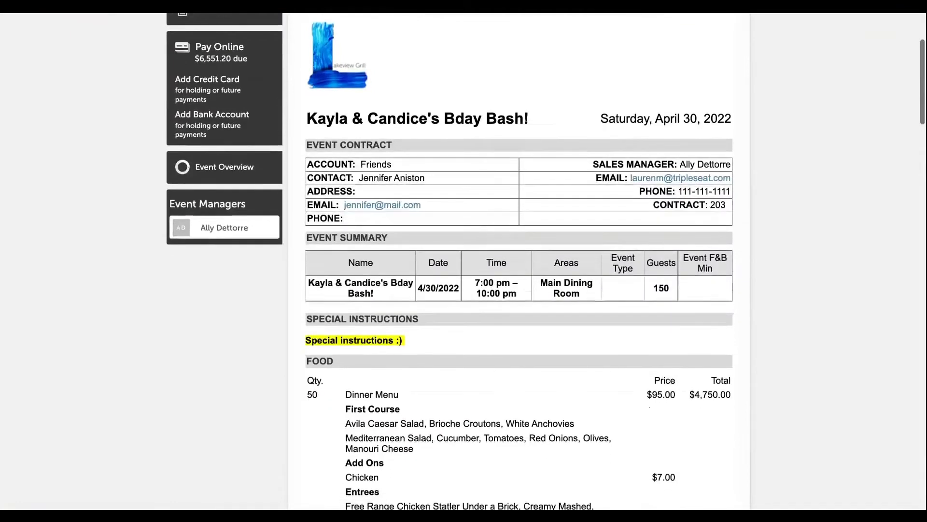
{"action": "scroll", "coordinate": [519, 260], "scroll_direction": "up", "scroll_amount": 1}
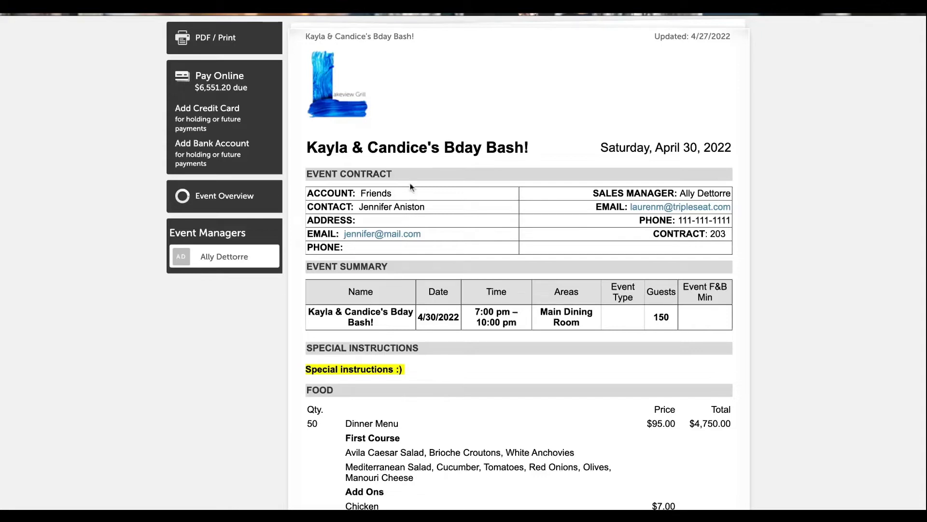
{"action": "scroll", "coordinate": [410, 187], "scroll_direction": "down", "scroll_amount": 4}
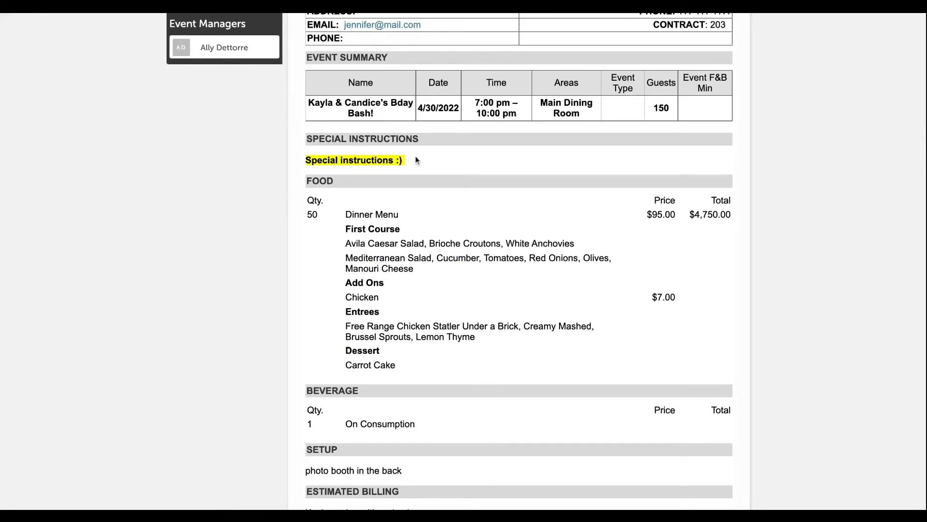
{"action": "scroll", "coordinate": [416, 161], "scroll_direction": "down", "scroll_amount": 7}
{"action": "scroll", "coordinate": [519, 261], "scroll_direction": "down", "scroll_amount": 3}
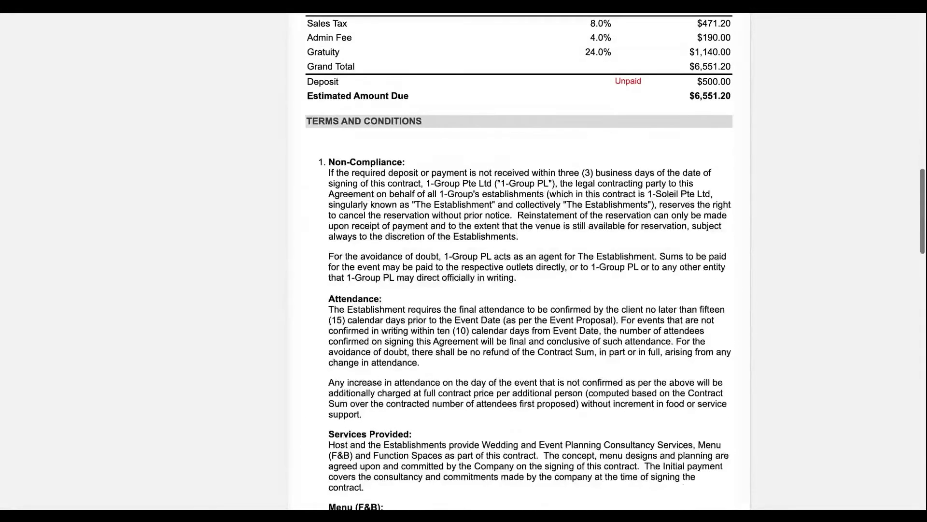
{"action": "scroll", "coordinate": [519, 261], "scroll_direction": "down", "scroll_amount": 3}
{"action": "scroll", "coordinate": [519, 260], "scroll_direction": "down", "scroll_amount": 8}
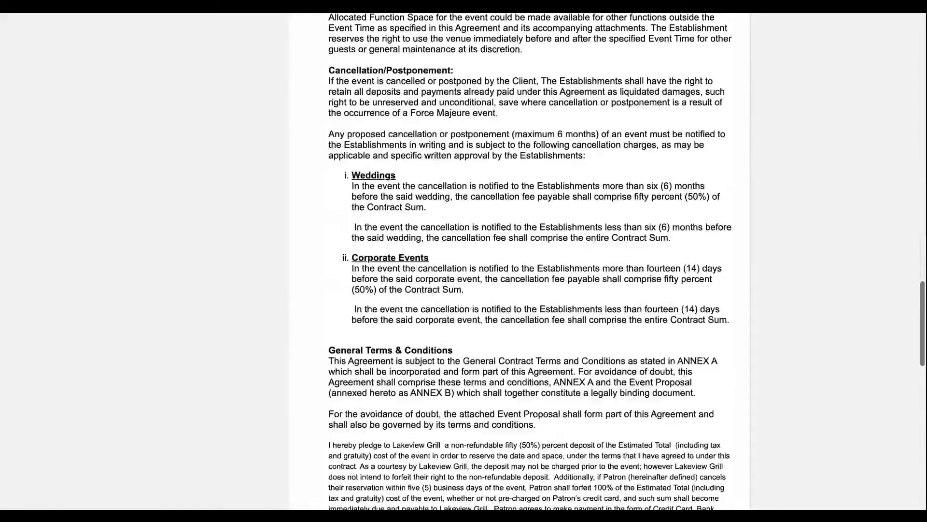
{"action": "scroll", "coordinate": [519, 260], "scroll_direction": "down", "scroll_amount": 8}
{"action": "scroll", "coordinate": [306, 275], "scroll_direction": "down", "scroll_amount": 2}
Step: Highlight the client's handwritten signature, then return to the event's Docs list
{"action": "left_click_drag", "start_coordinate": [340, 273], "coordinate": [306, 275]}
{"action": "triple_click", "coordinate": [306, 275]}
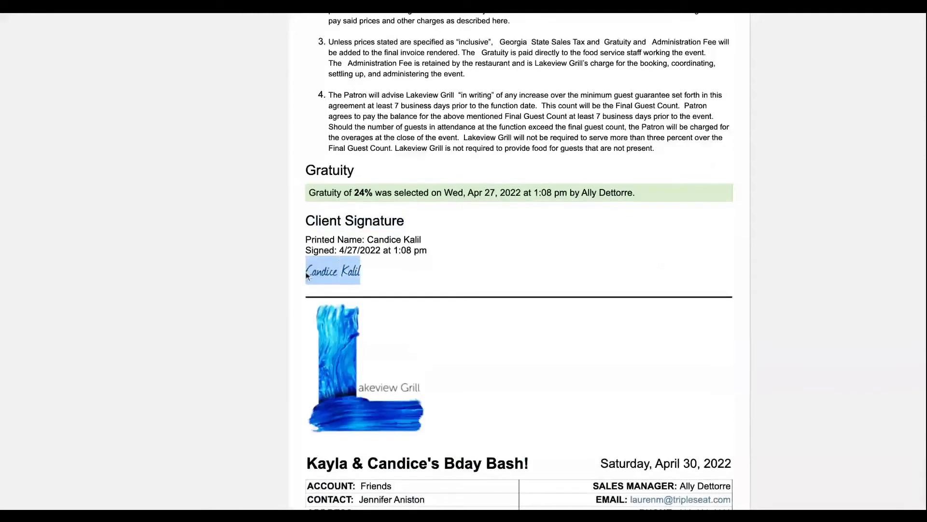
{"action": "scroll", "coordinate": [381, 244], "scroll_direction": "up", "scroll_amount": 1}
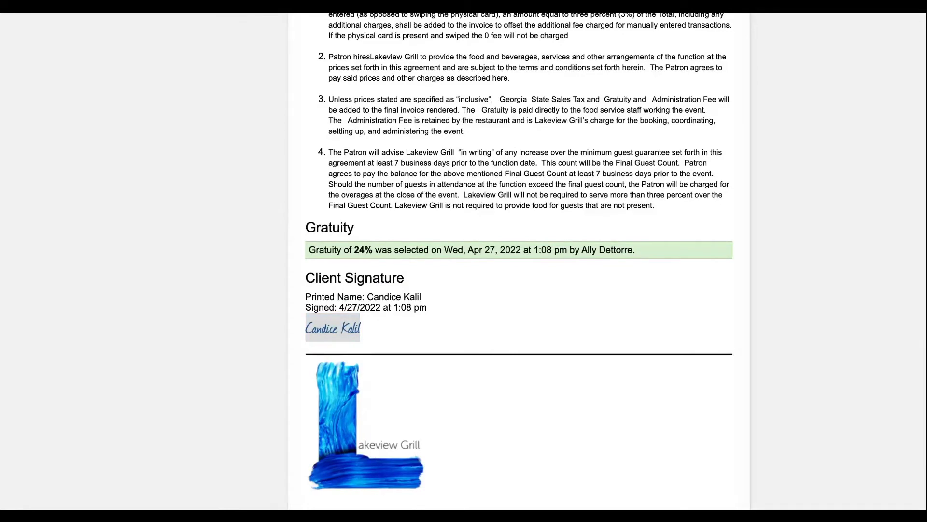
{"action": "key", "text": "alt+Tab"}
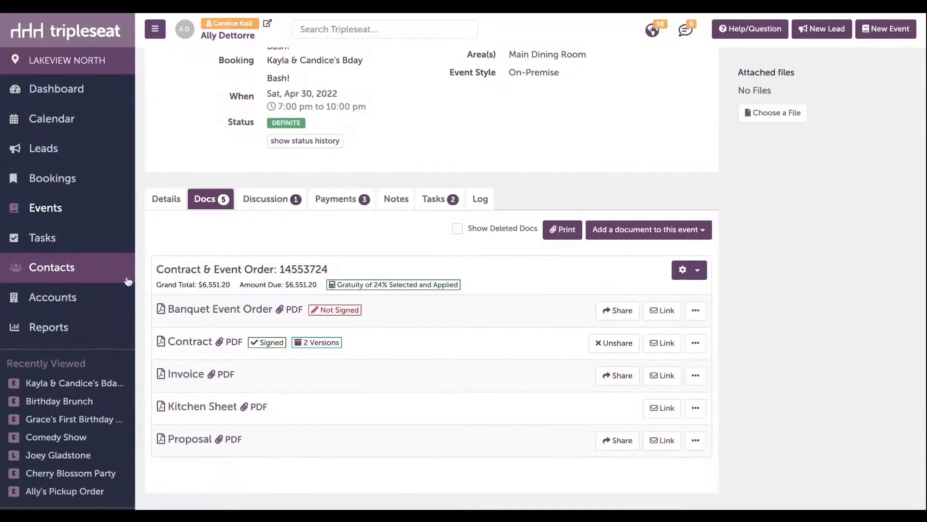
Step: Reopen SmartDocs via Settings > Documents and highlight the Contract & Event Order template name
{"action": "scroll", "coordinate": [128, 281], "scroll_direction": "down", "scroll_amount": 4}
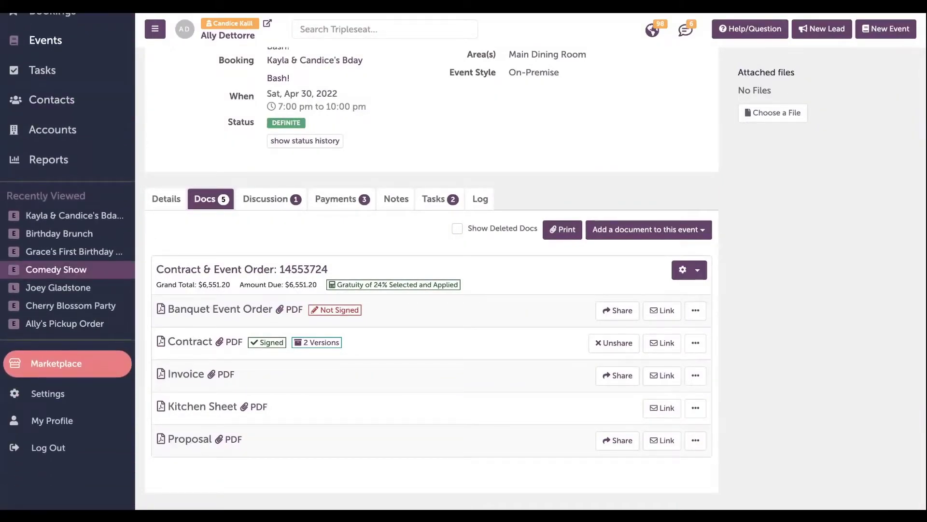
{"action": "left_click", "coordinate": [47, 393]}
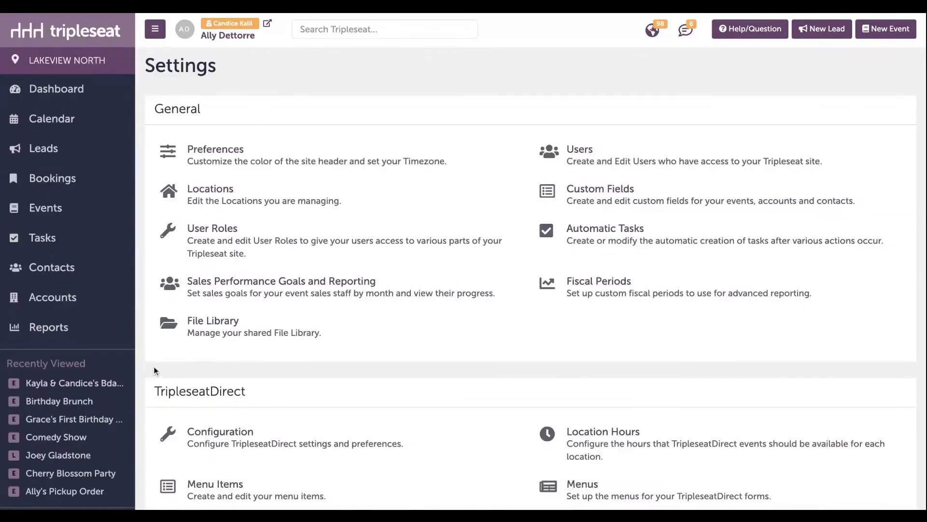
{"action": "scroll", "coordinate": [155, 371], "scroll_direction": "down", "scroll_amount": 3}
{"action": "scroll", "coordinate": [155, 371], "scroll_direction": "down", "scroll_amount": 5}
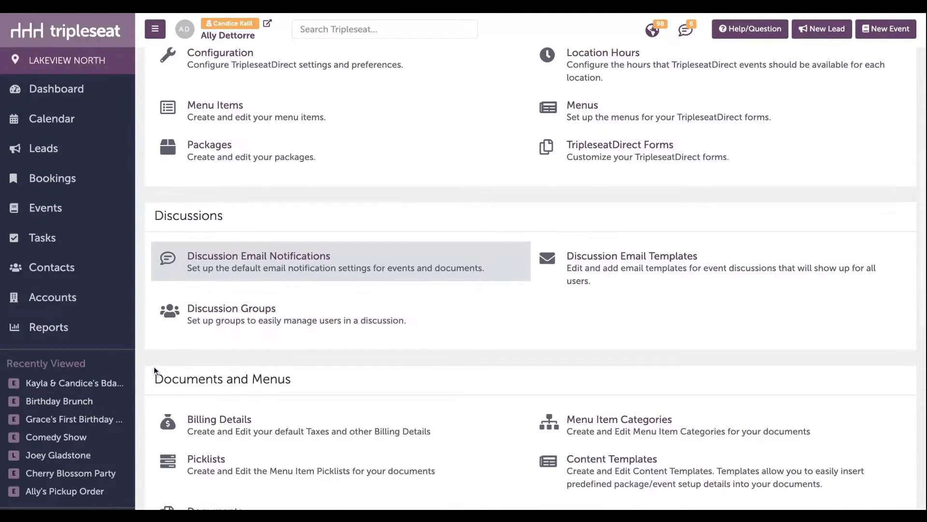
{"action": "scroll", "coordinate": [154, 370], "scroll_direction": "down", "scroll_amount": 2}
{"action": "left_click", "coordinate": [343, 453]}
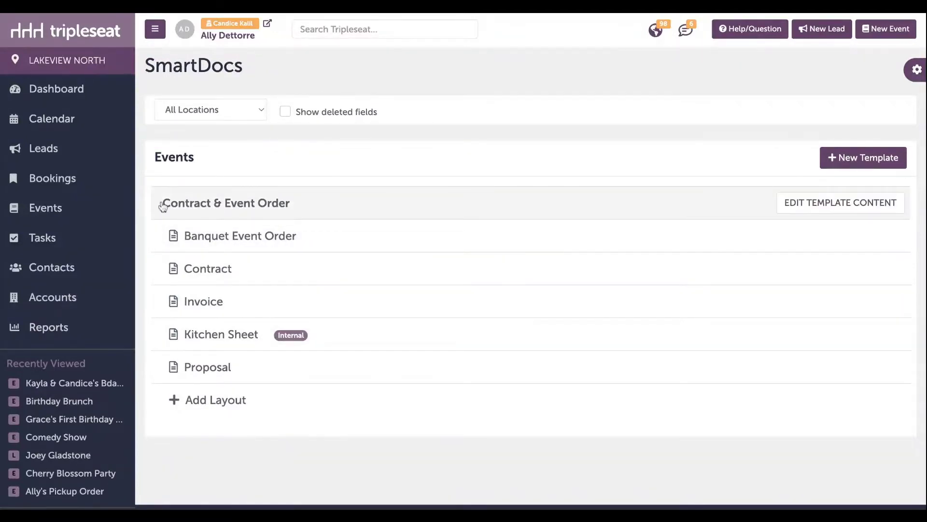
{"action": "mouse_move", "coordinate": [162, 205]}
{"action": "left_mouse_down"}
{"action": "mouse_move", "coordinate": [290, 203]}
{"action": "mouse_move", "coordinate": [242, 237]}
{"action": "mouse_move", "coordinate": [217, 406]}
{"action": "mouse_move", "coordinate": [161, 203]}
{"action": "left_mouse_up"}
{"action": "mouse_move", "coordinate": [721, 217]}
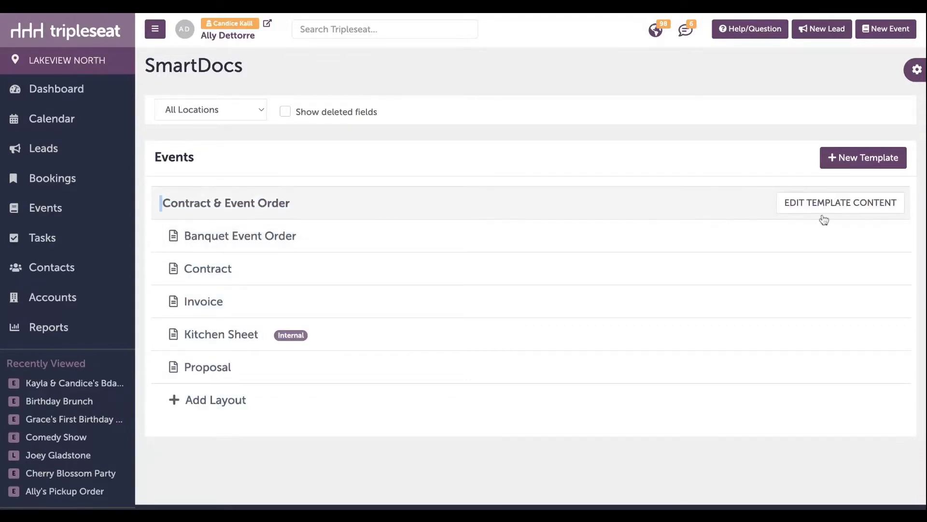